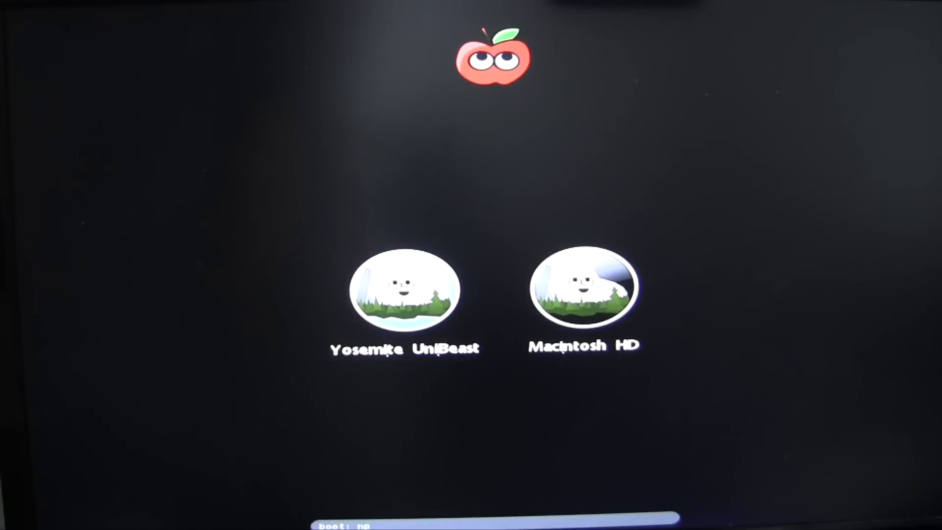
- Boot the installer with the npci=0x2000 flag and open the Utilities menu
{"action": "type", "text": "ci"}
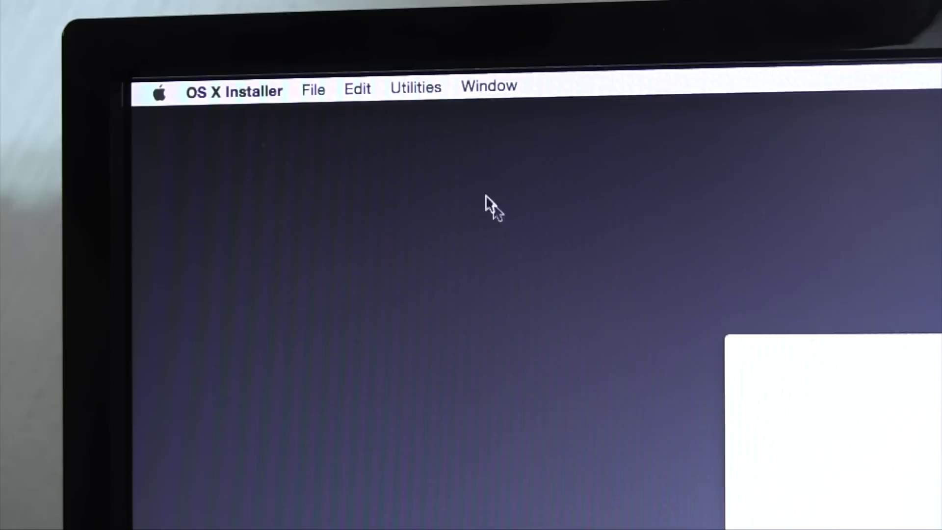
{"action": "left_click", "coordinate": [408, 84]}
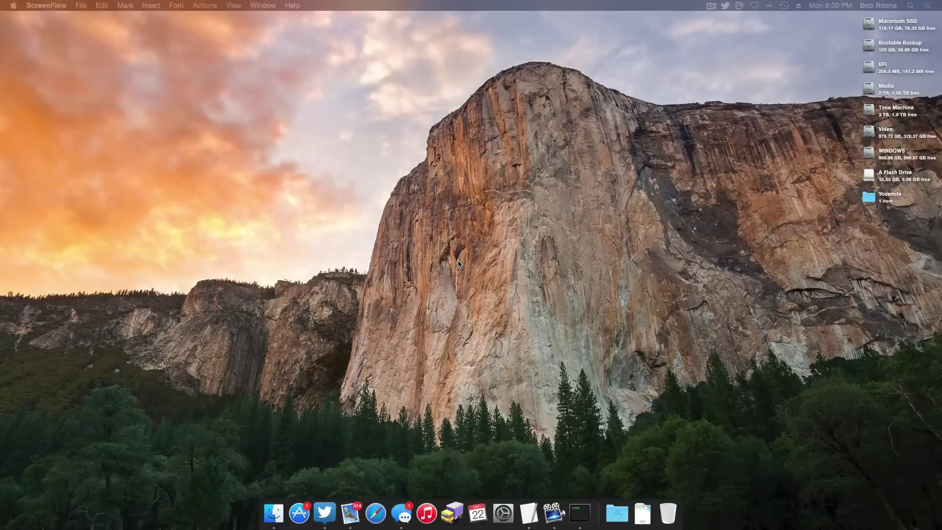
- Advance the Clover installer to its Read Me, then browse the Boot, Cpu, Devices, Disable Drivers and Gui sections
{"action": "key", "text": "space"}
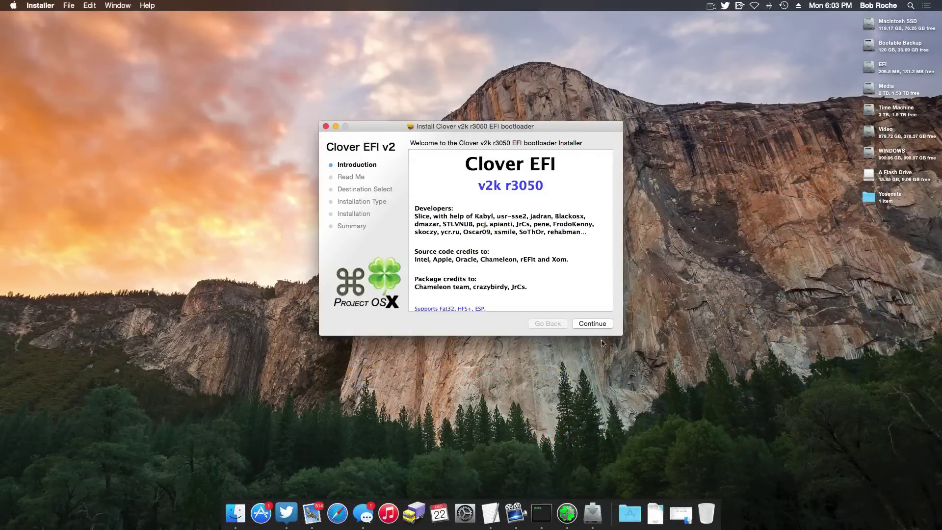
{"action": "left_click", "coordinate": [603, 326]}
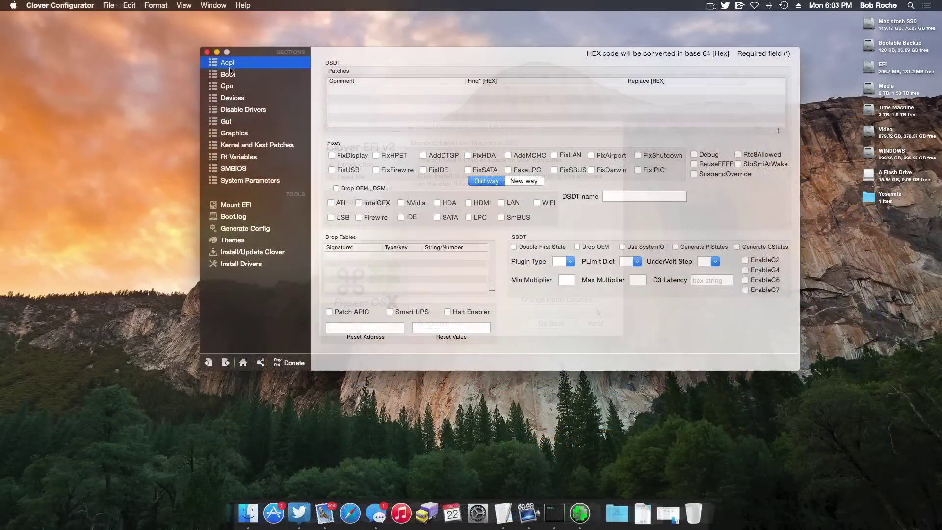
{"action": "left_click", "coordinate": [229, 75]}
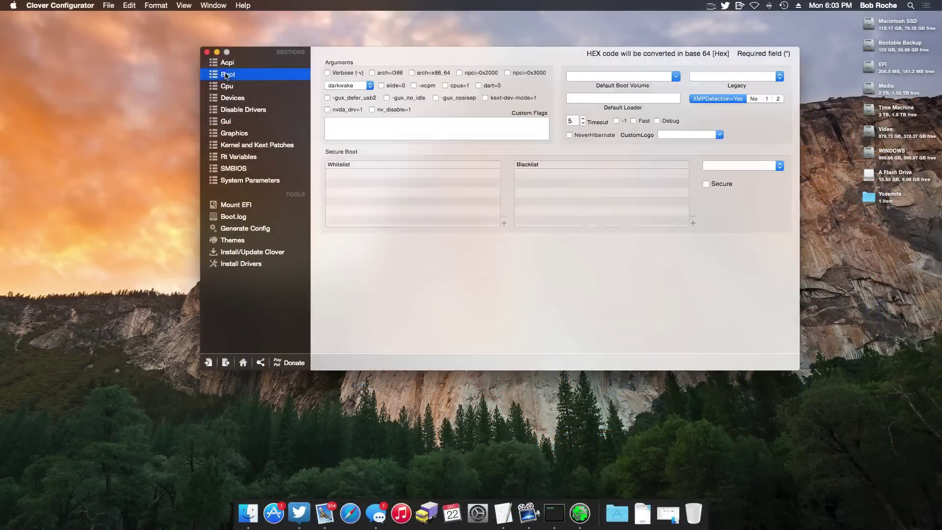
{"action": "left_click", "coordinate": [232, 88]}
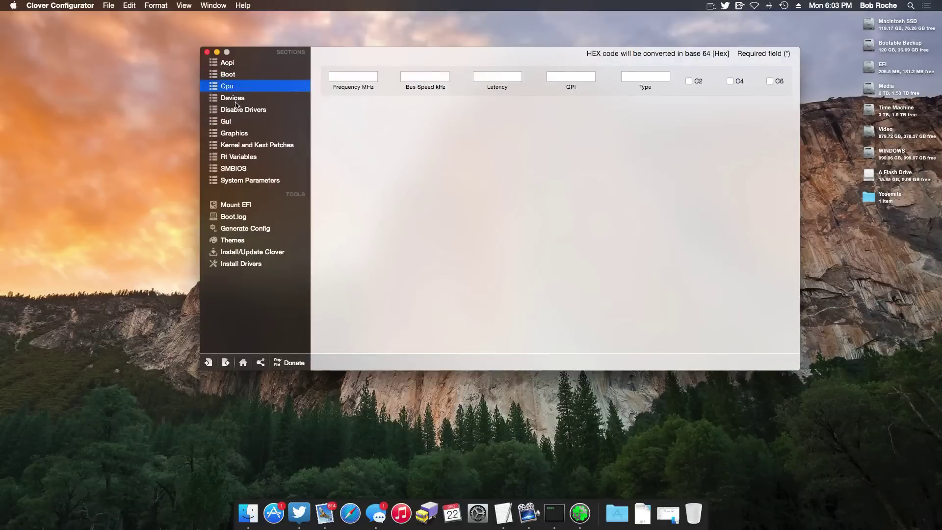
{"action": "left_click", "coordinate": [236, 102]}
{"action": "left_click", "coordinate": [240, 110]}
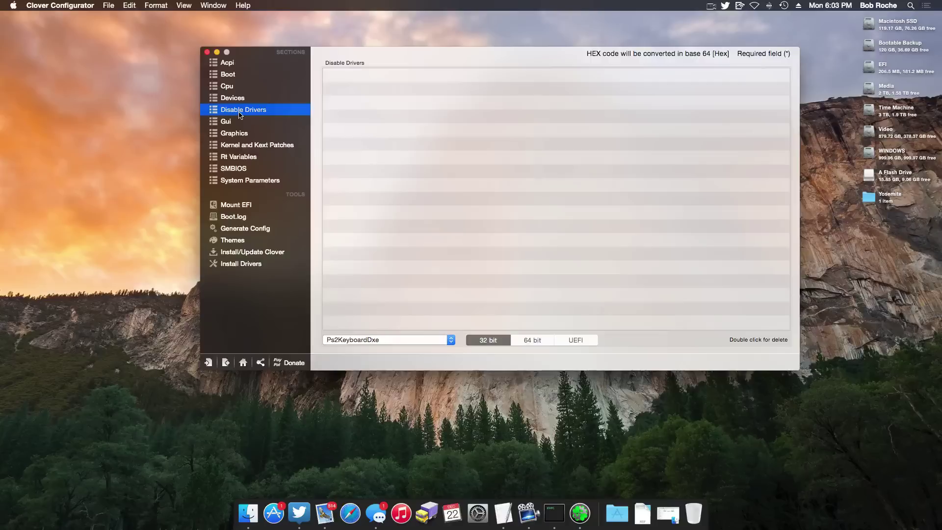
{"action": "left_click", "coordinate": [230, 121]}
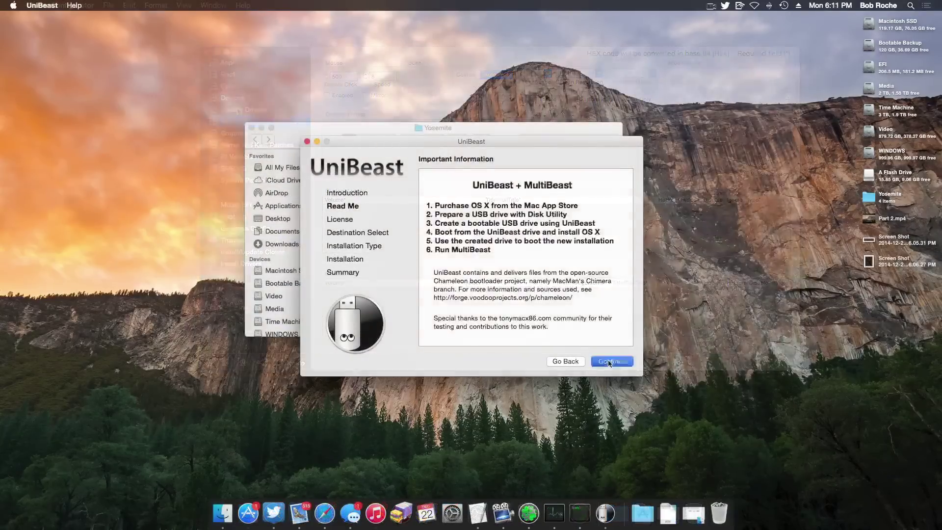
- Page through UniBeast to its license, then launch EFI Mounter-v2 and authorise it with the admin password
{"action": "left_click", "coordinate": [608, 362]}
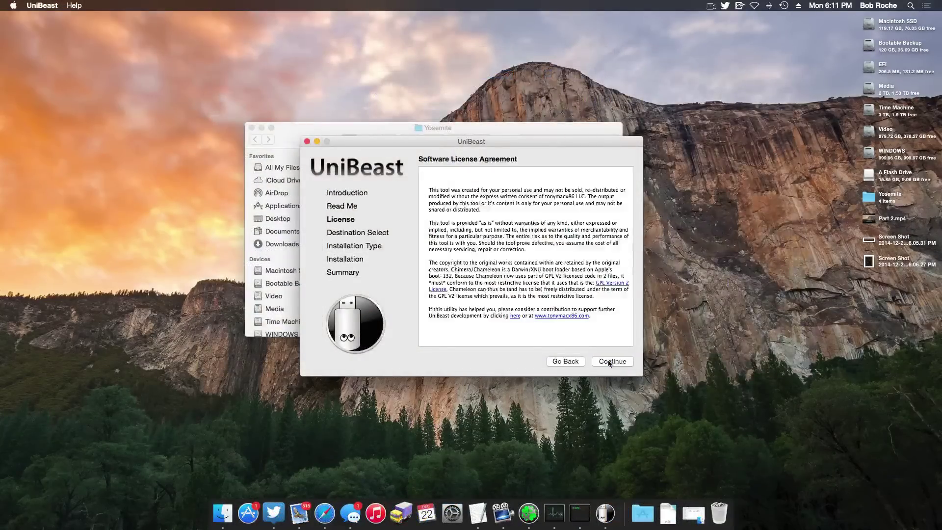
{"action": "left_click", "coordinate": [609, 361]}
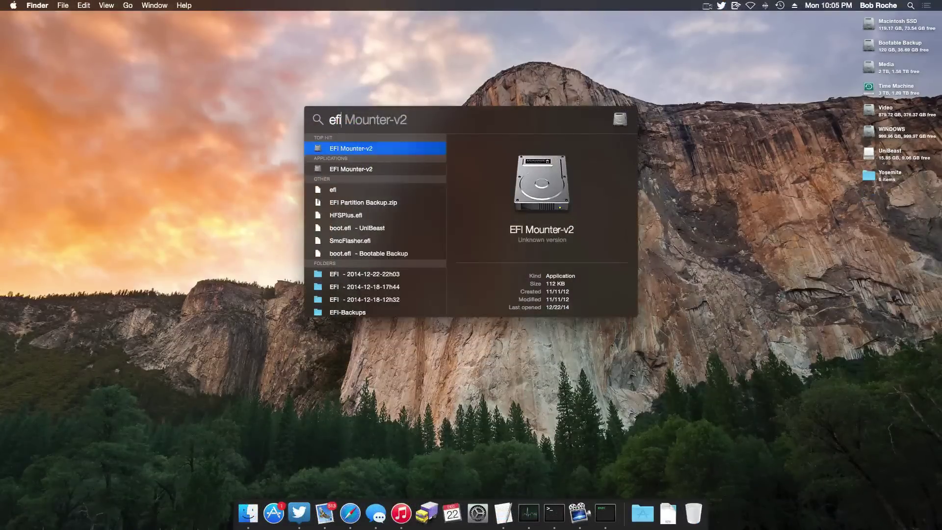
{"action": "key", "text": "Return"}
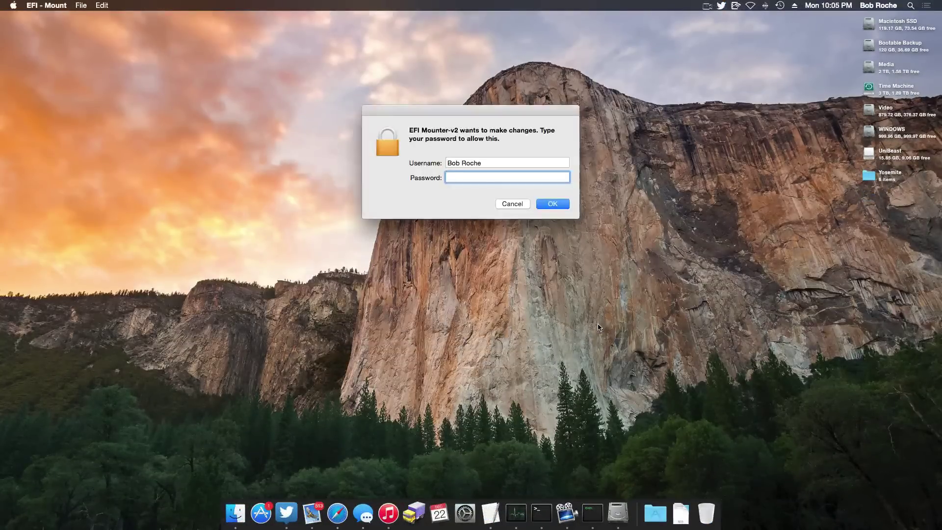
{"action": "type", "text": "********"}
{"action": "key", "text": "Return"}
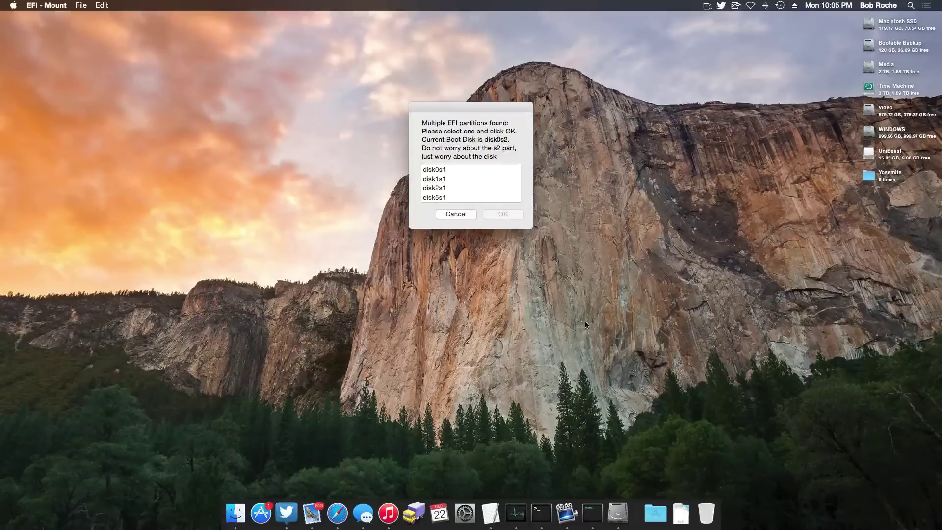
- Open the Others folder and preview the HFSPlus.efi driver
{"action": "double_click", "coordinate": [567, 143]}
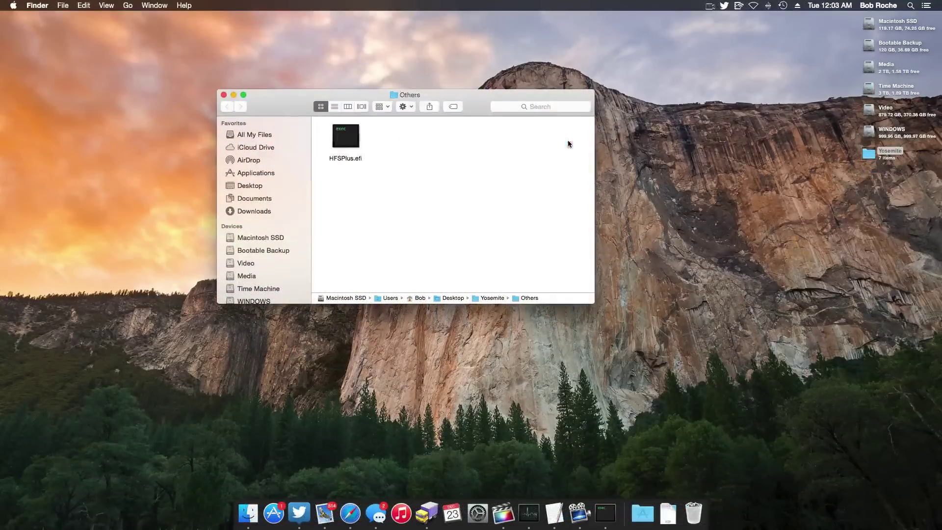
{"action": "left_click", "coordinate": [345, 143]}
{"action": "key", "text": "space"}
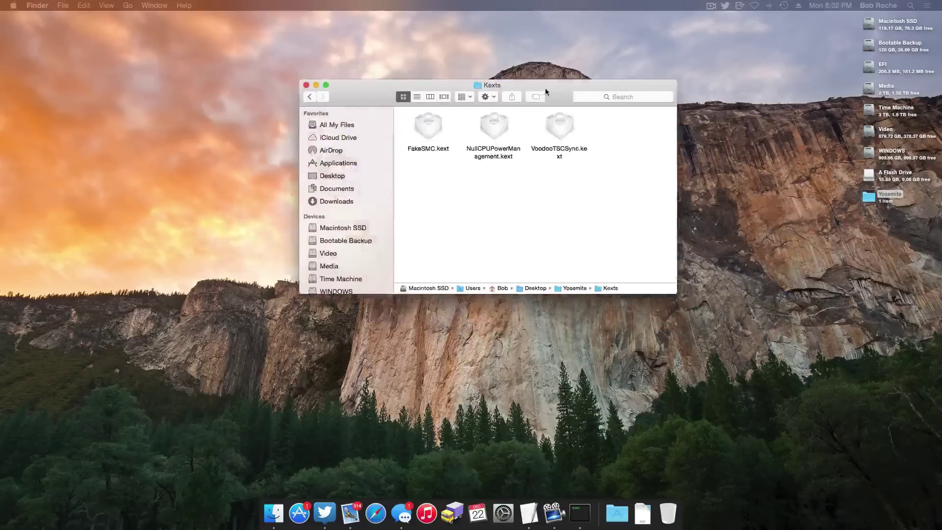
- Inspect the FakeSMC, NullCPUPowerManagement and VoodooTSCSync kexts in the Kexts folder
{"action": "left_click", "coordinate": [390, 132]}
{"action": "left_click", "coordinate": [451, 142]}
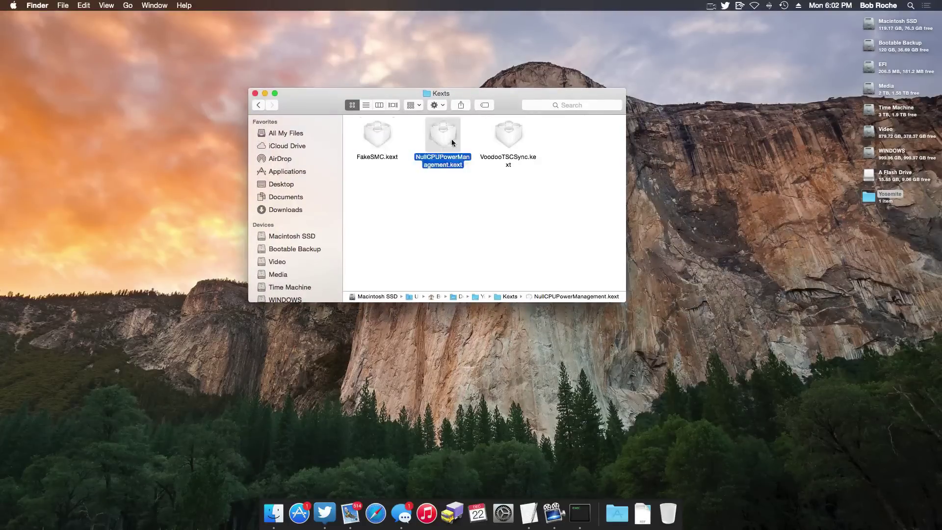
{"action": "left_click", "coordinate": [495, 132]}
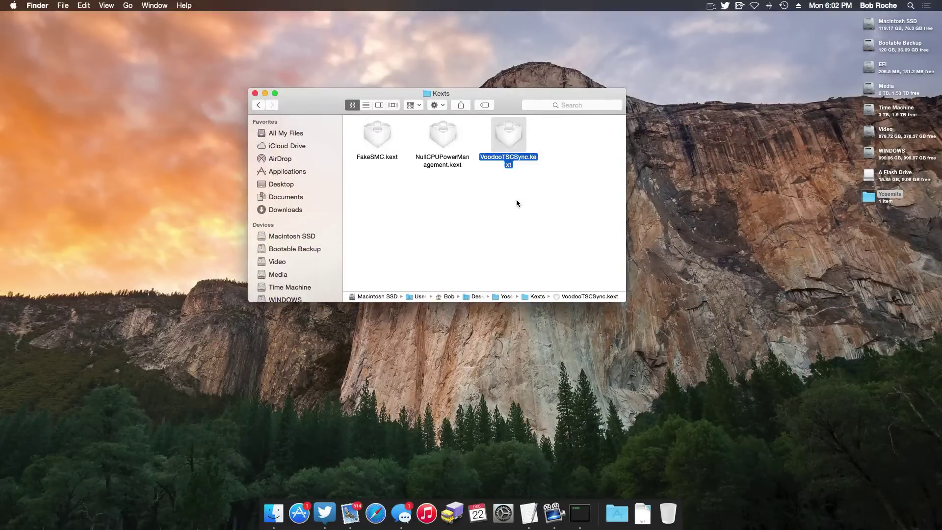
{"action": "left_click", "coordinate": [542, 210]}
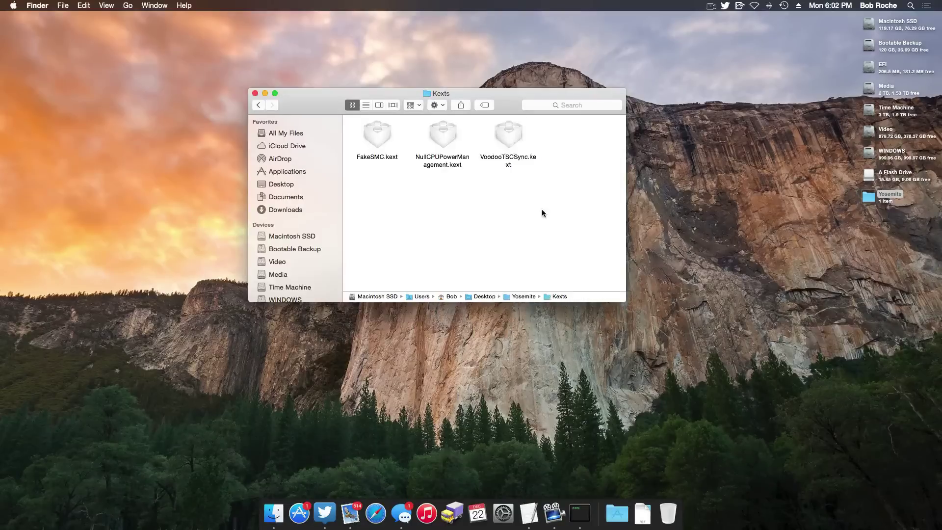
{"action": "left_click_drag", "start_coordinate": [558, 223], "coordinate": [376, 139]}
{"action": "left_click", "coordinate": [408, 197]}
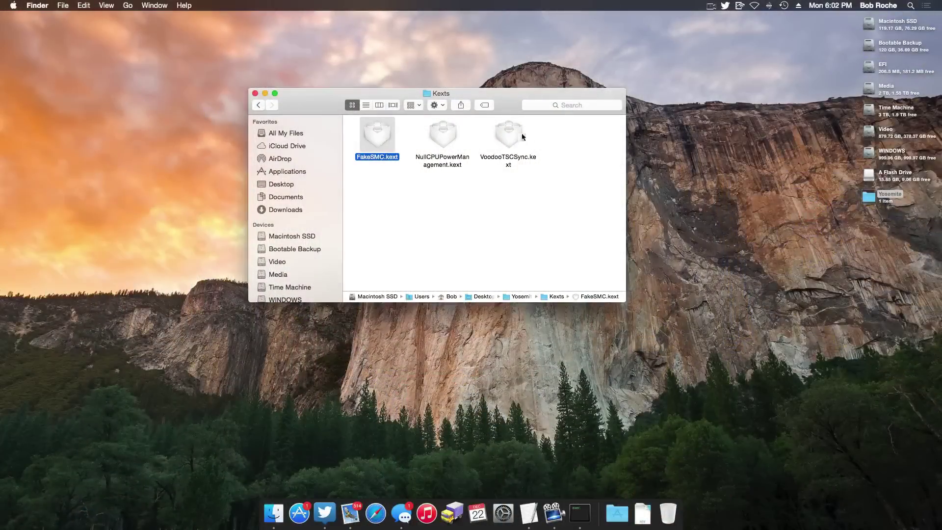
{"action": "left_click", "coordinate": [516, 135], "text": "super"}
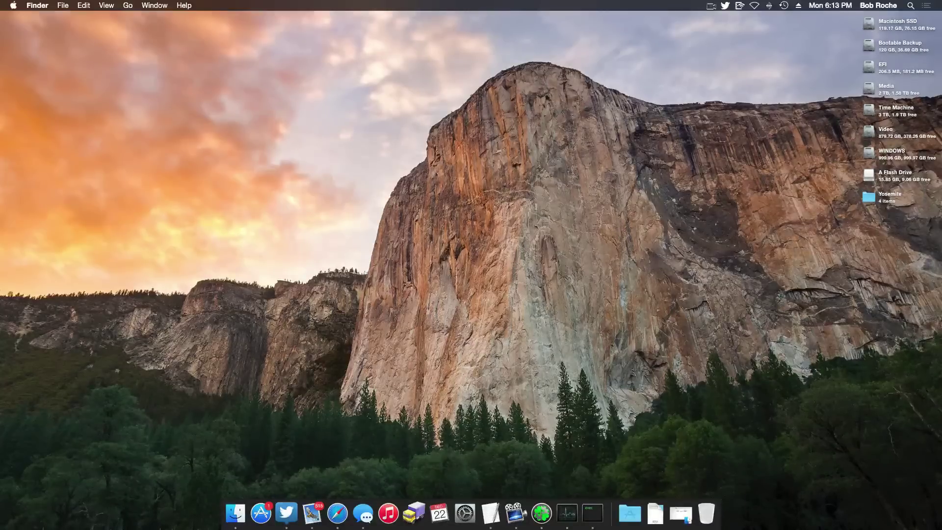
{"action": "key", "text": "super+space"}
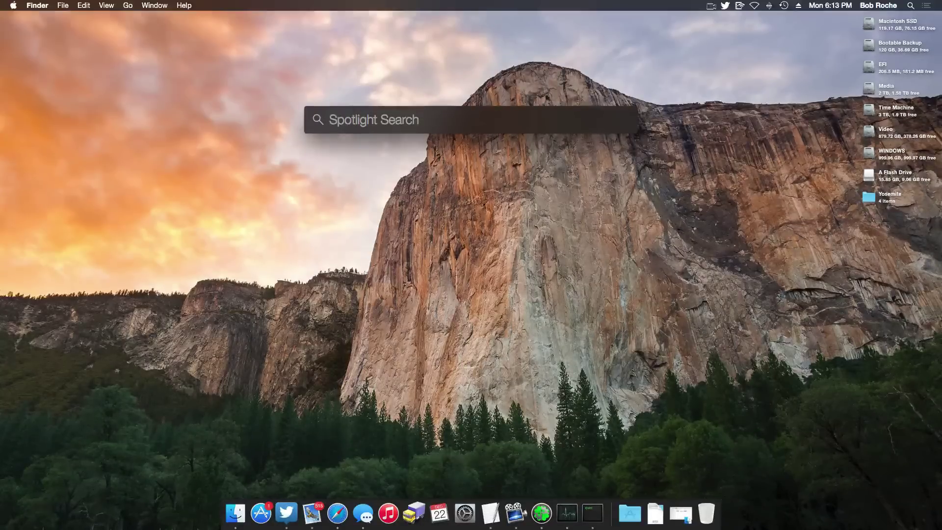
- Launch Disk Utility and open the partition settings for the 15.85 GB USB disk
{"action": "type", "text": "disk utility"}
{"action": "key", "text": "Return"}
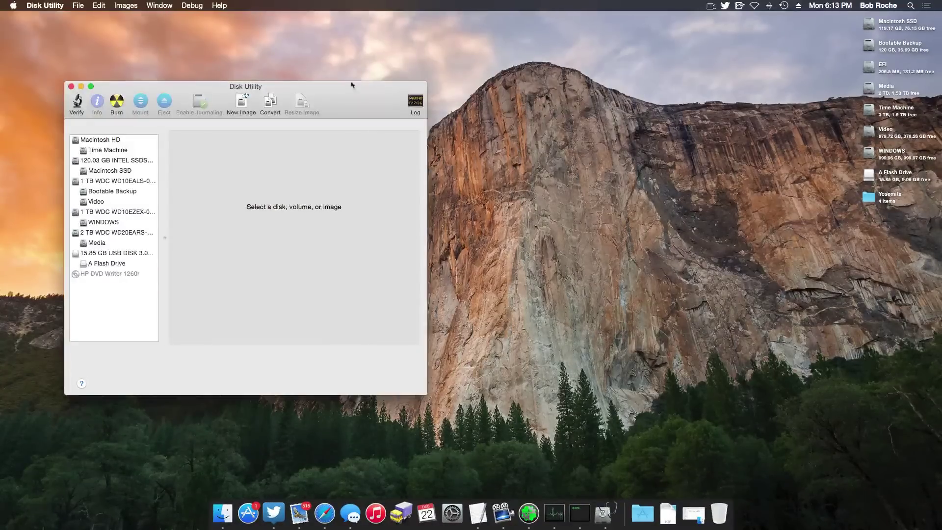
{"action": "left_click_drag", "start_coordinate": [351, 90], "coordinate": [451, 72]}
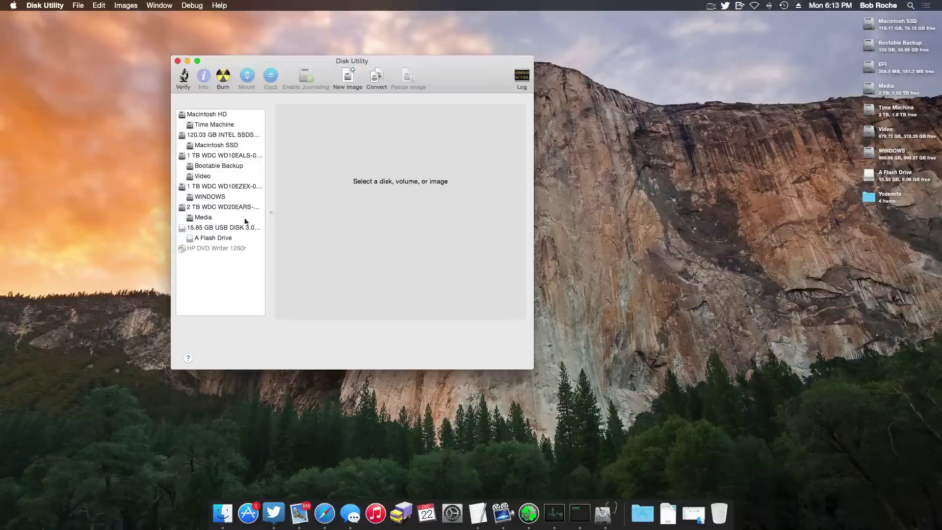
{"action": "left_click", "coordinate": [231, 229]}
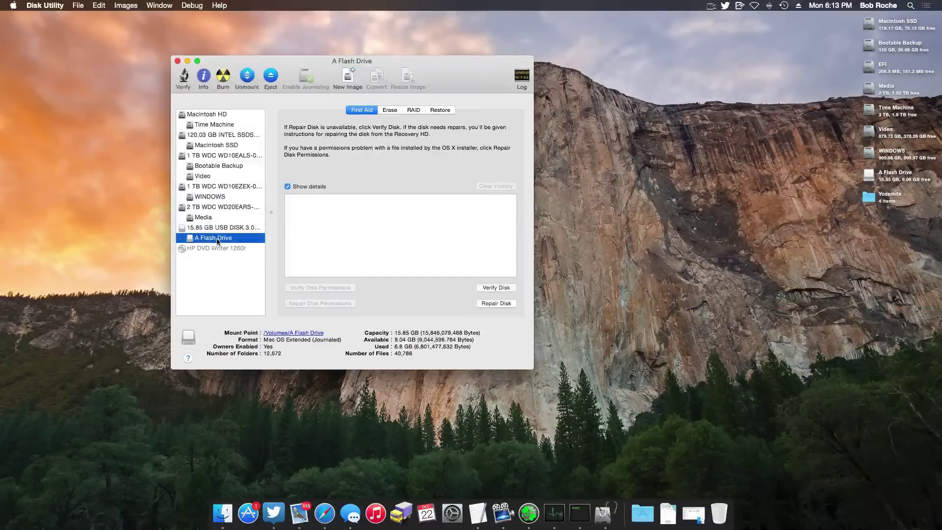
{"action": "left_click", "coordinate": [217, 239]}
{"action": "left_click", "coordinate": [220, 227]}
{"action": "left_click", "coordinate": [403, 110]}
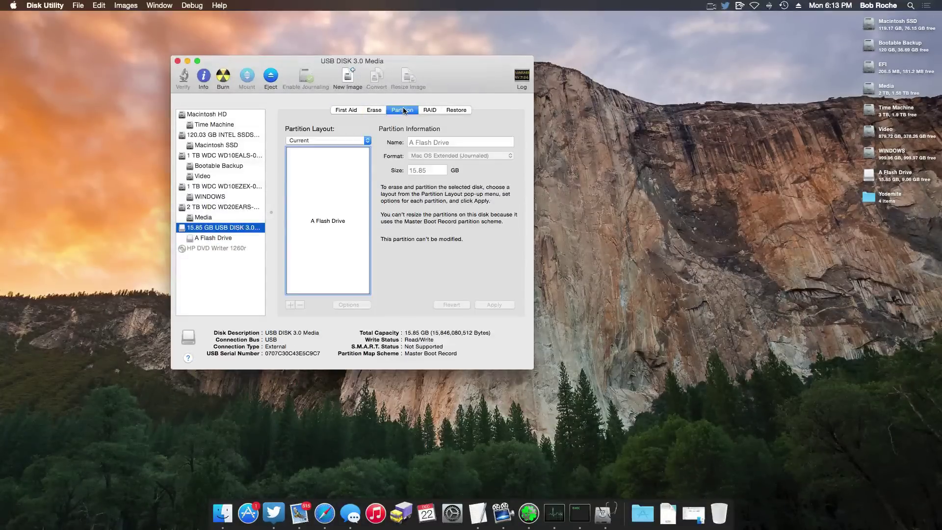
- Apply one Mac OS Extended (Journaled) partition named UniBeast with a Master Boot Record scheme
{"action": "left_click", "coordinate": [366, 140]}
{"action": "left_click", "coordinate": [357, 148]}
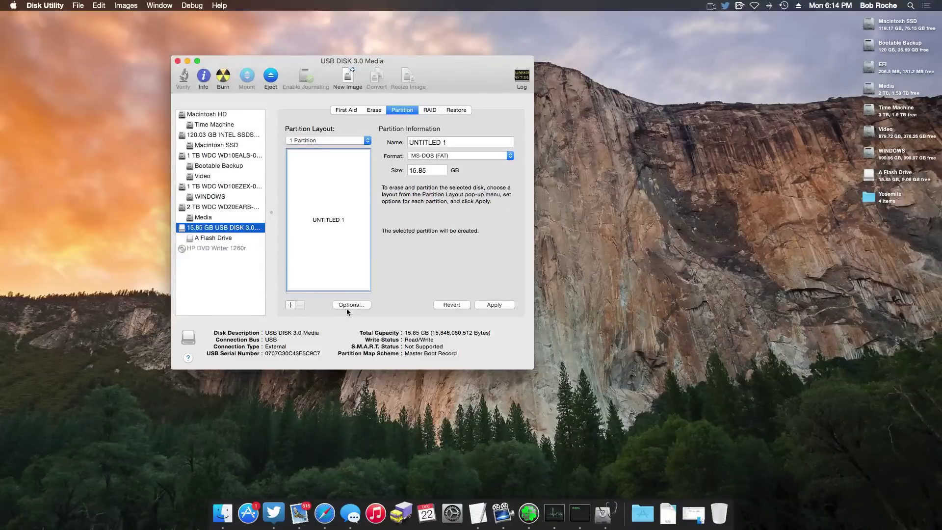
{"action": "left_click", "coordinate": [347, 306]}
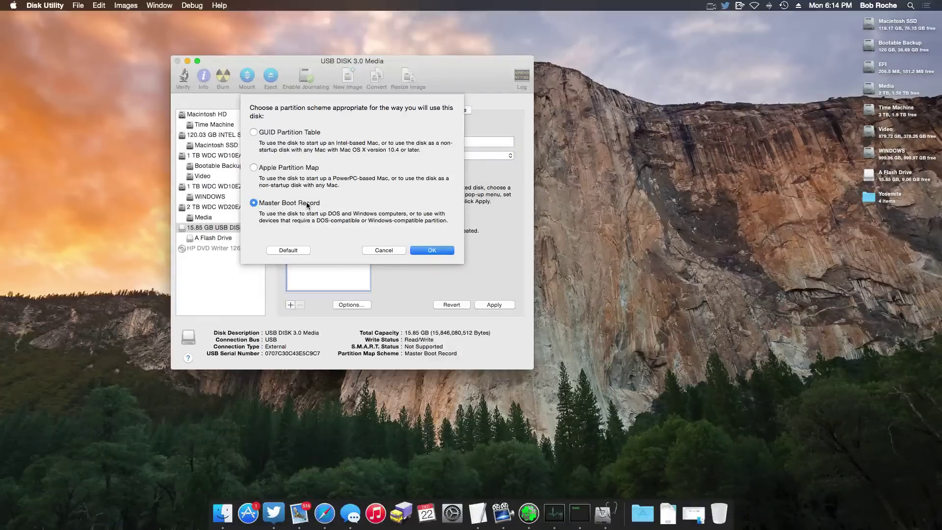
{"action": "left_click", "coordinate": [425, 252]}
{"action": "left_click", "coordinate": [456, 163]}
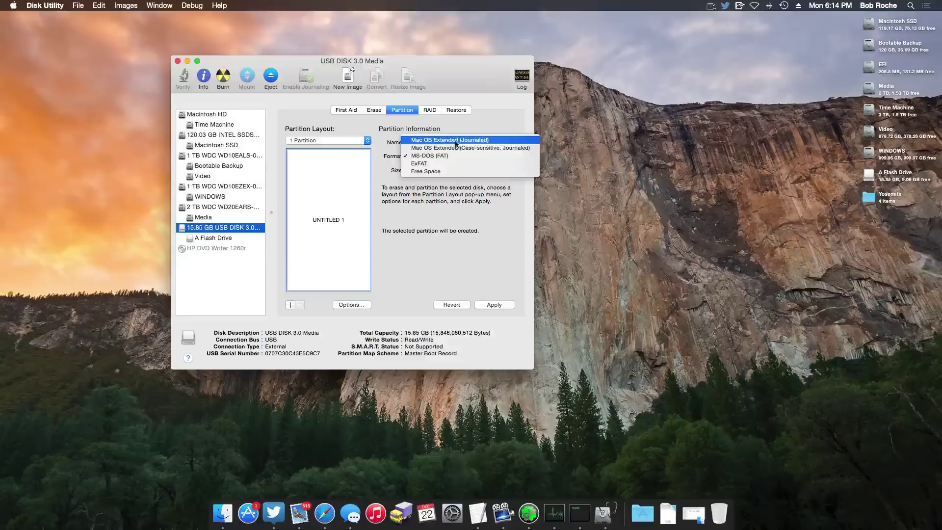
{"action": "left_click", "coordinate": [458, 144]}
{"action": "triple_click", "coordinate": [459, 144]}
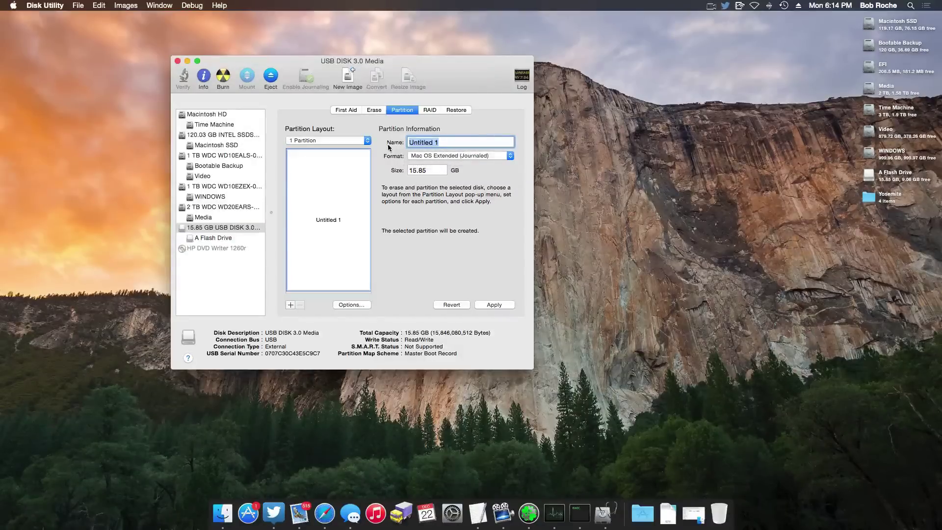
{"action": "type", "text": "UniBeast"}
{"action": "left_click", "coordinate": [502, 305]}
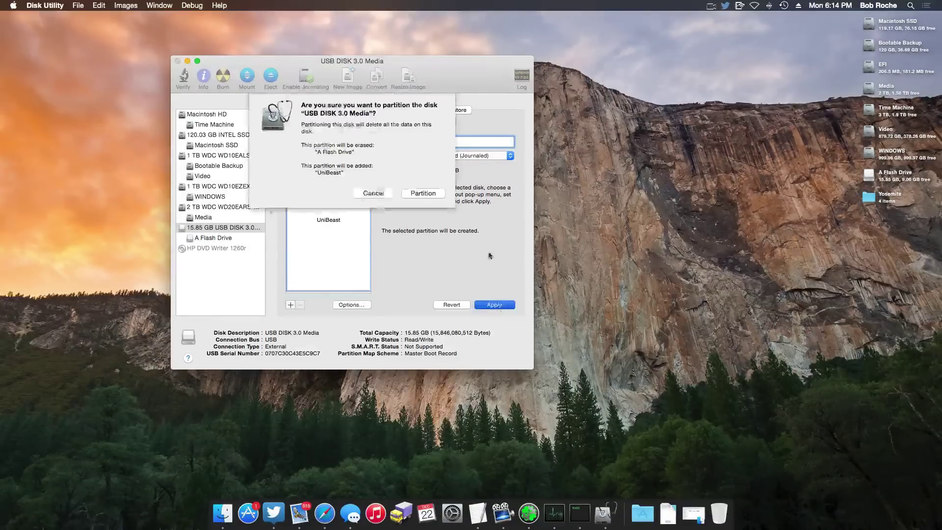
{"action": "left_click", "coordinate": [440, 198]}
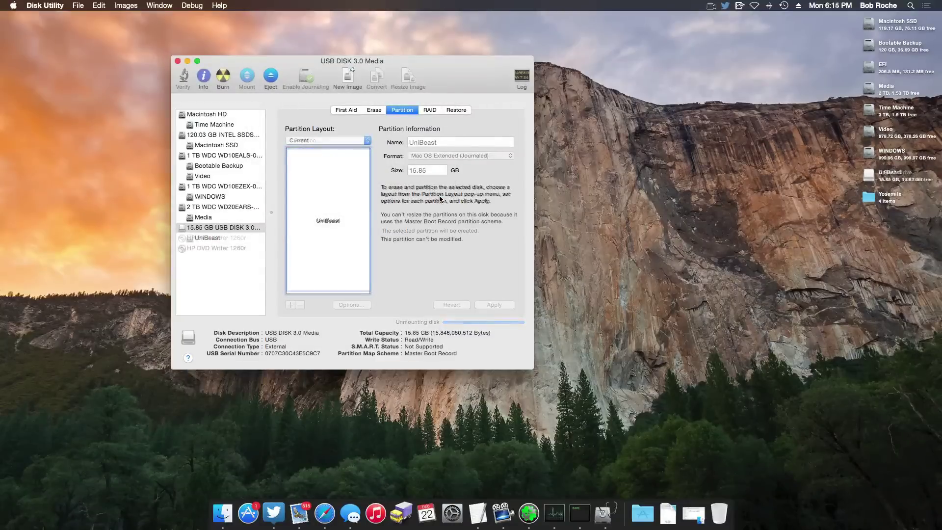
- Quit Disk Utility, launch UniBeast from the Yosemite folder and accept its license
{"action": "key", "text": "super+q"}
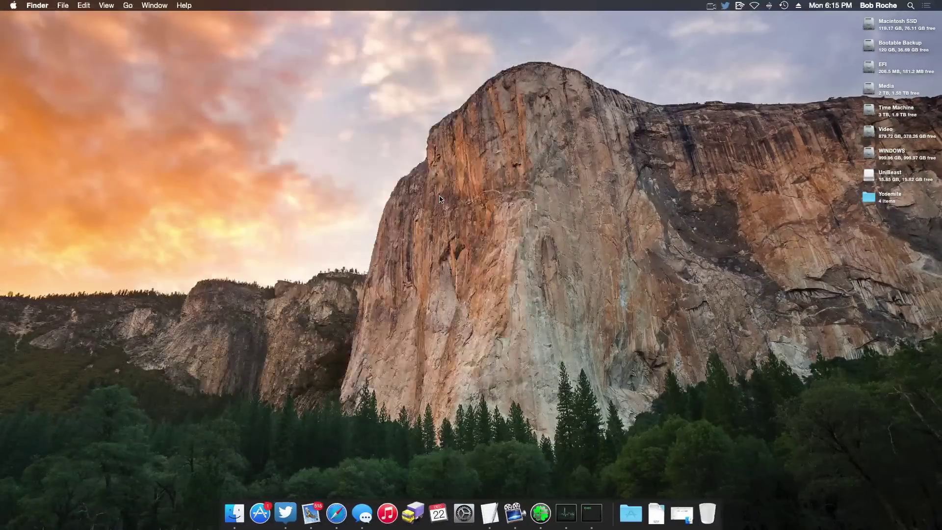
{"action": "double_click", "coordinate": [869, 197]}
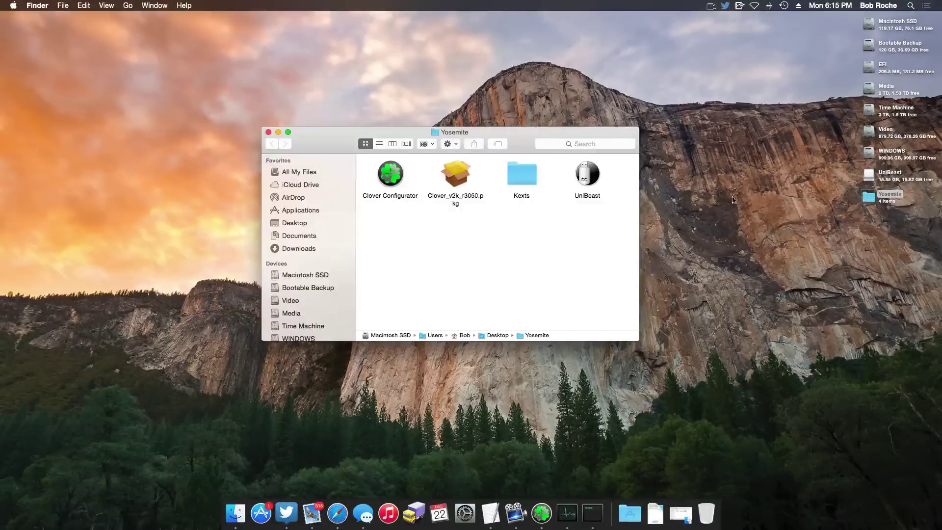
{"action": "double_click", "coordinate": [600, 184]}
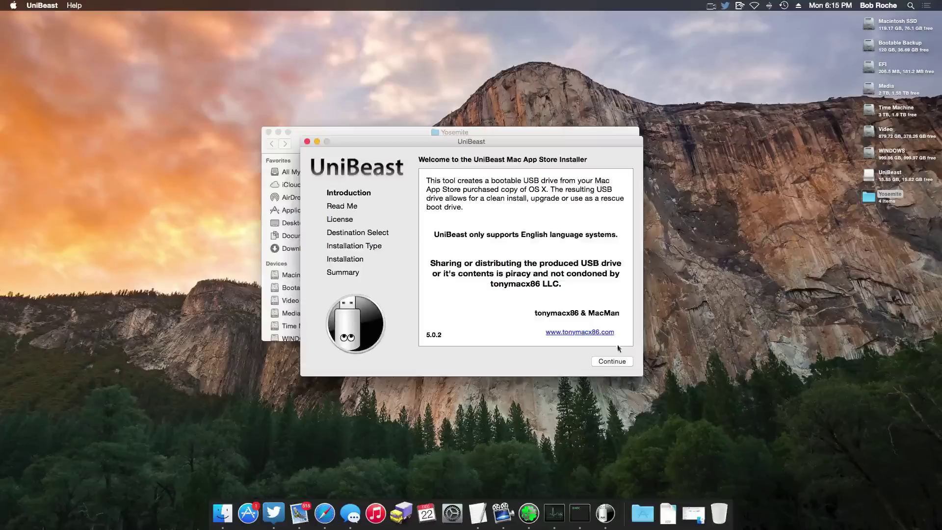
{"action": "left_click", "coordinate": [618, 361]}
{"action": "left_click", "coordinate": [620, 362]}
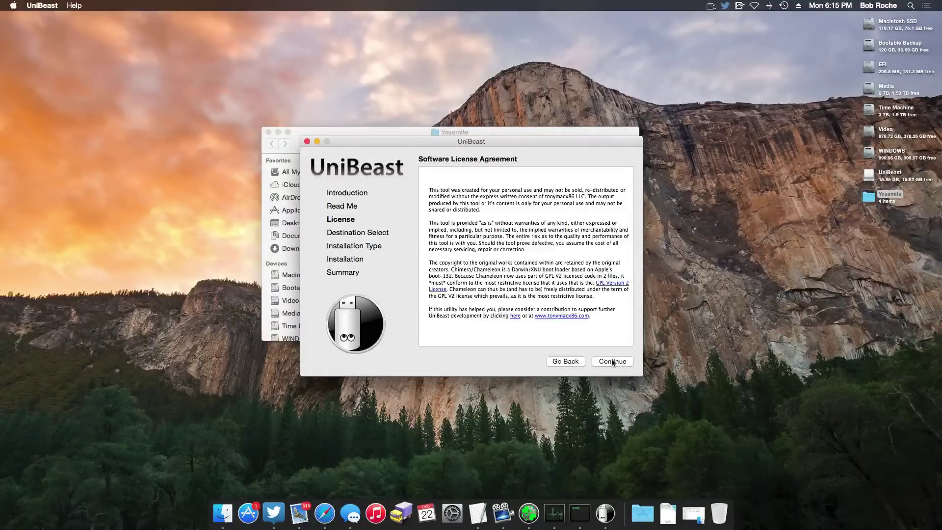
{"action": "left_click", "coordinate": [614, 363]}
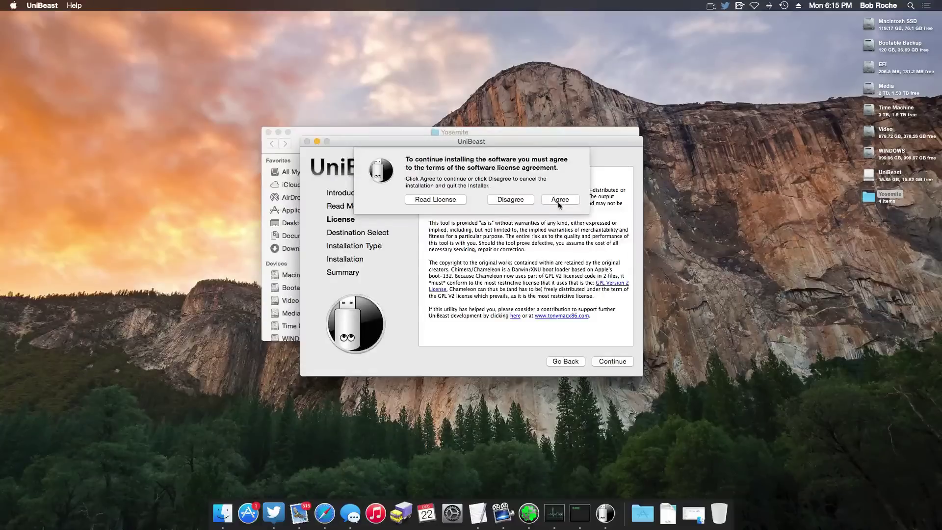
{"action": "left_click", "coordinate": [554, 201]}
- Choose the UniBeast drive as destination and Yosemite as the installation to create
{"action": "left_click_drag", "start_coordinate": [525, 138], "coordinate": [482, 98]}
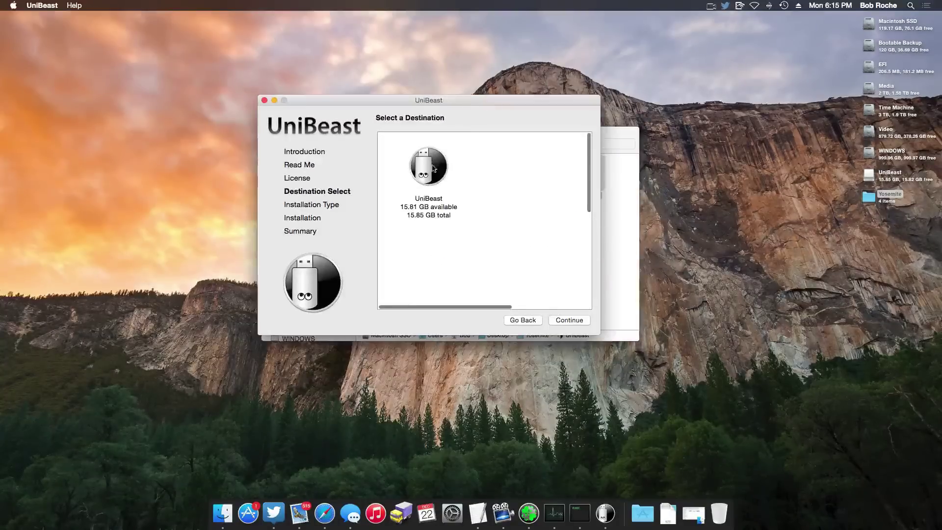
{"action": "left_click", "coordinate": [433, 168]}
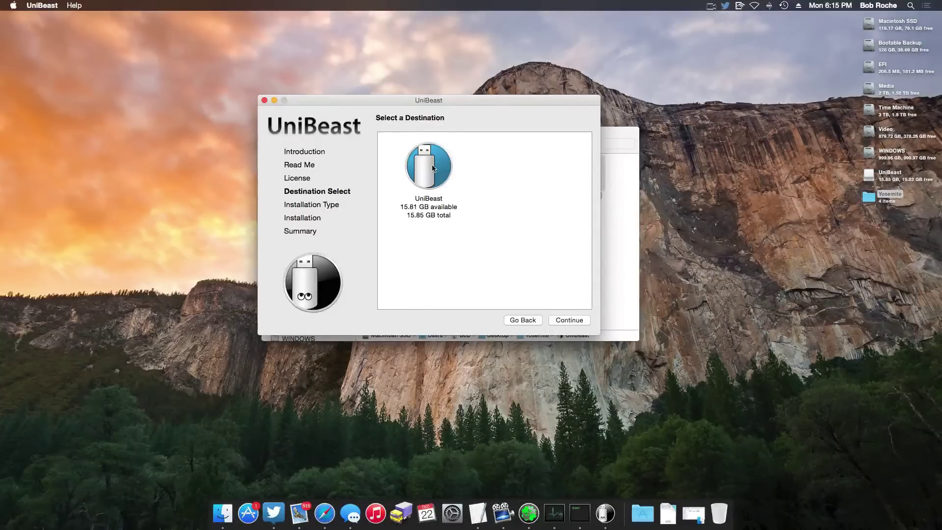
{"action": "left_click", "coordinate": [586, 322]}
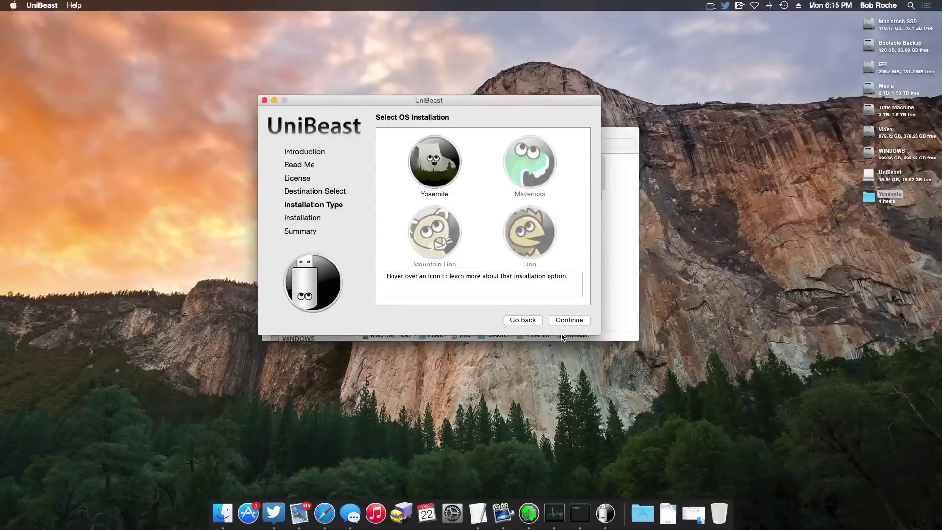
{"action": "mouse_move", "coordinate": [431, 239]}
{"action": "mouse_move", "coordinate": [447, 164]}
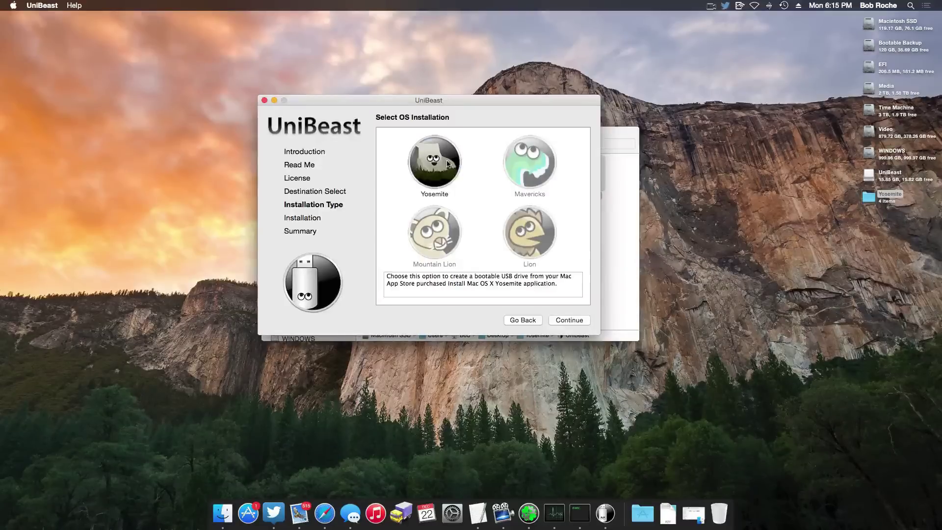
{"action": "left_click", "coordinate": [448, 164]}
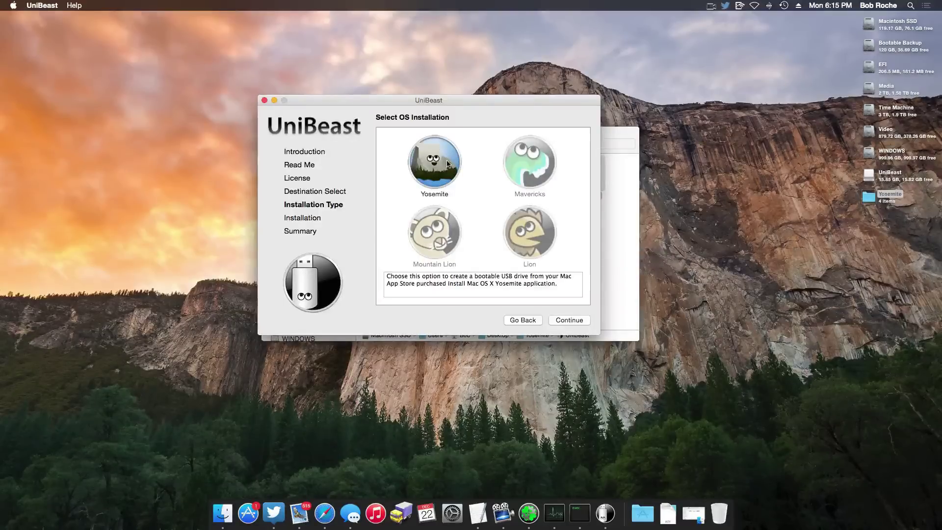
- Continue past the support and verification pages and authorise the install with the password
{"action": "left_click", "coordinate": [565, 322]}
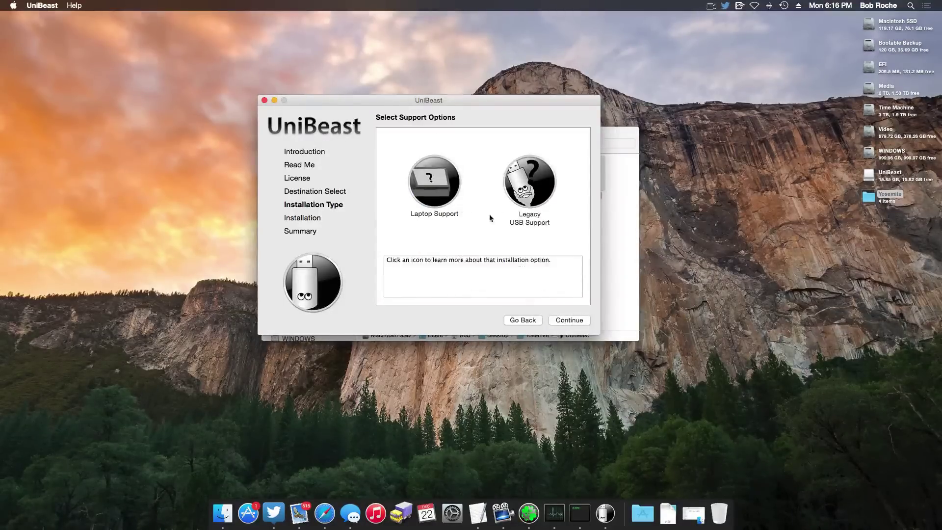
{"action": "mouse_move", "coordinate": [449, 187]}
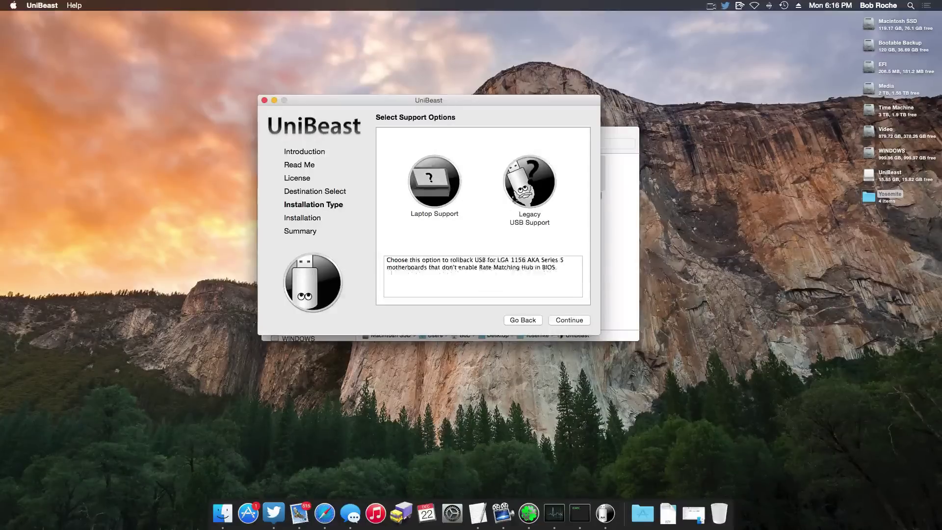
{"action": "left_click", "coordinate": [565, 321]}
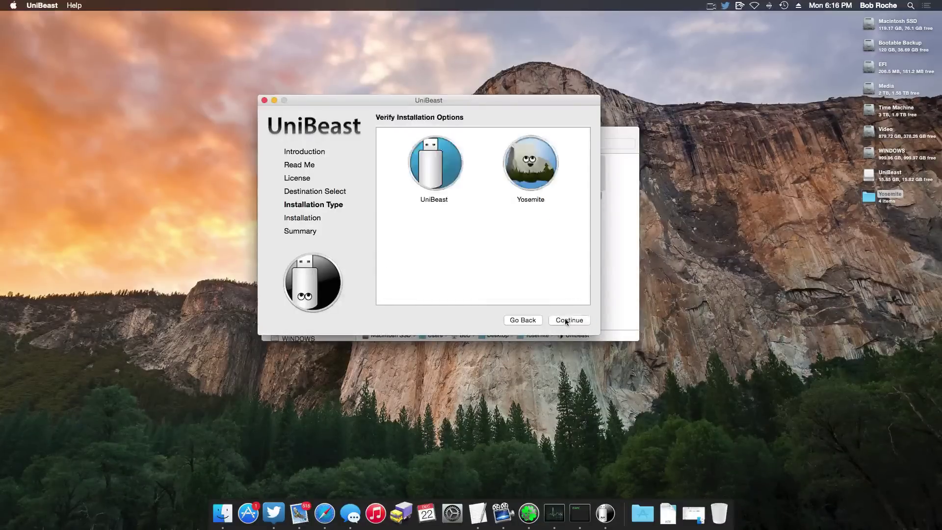
{"action": "left_click", "coordinate": [565, 321]}
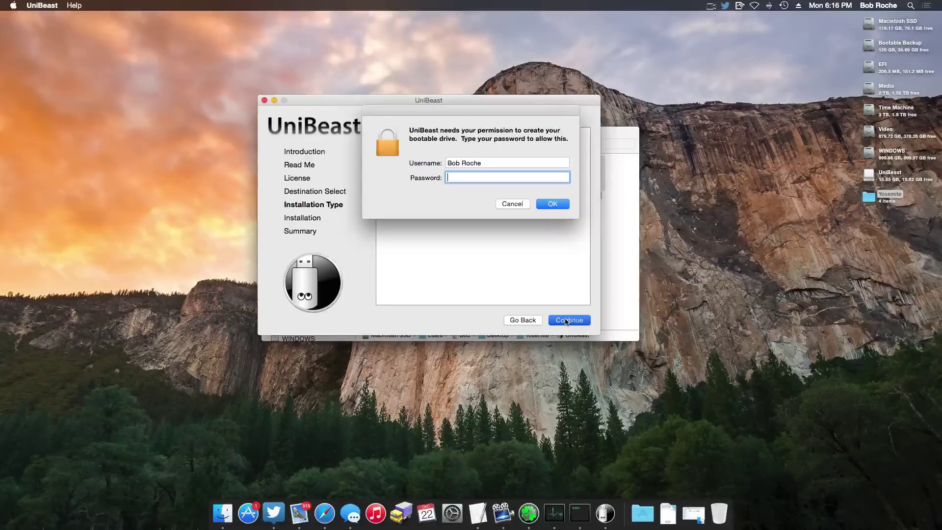
{"action": "type", "text": "•"}
{"action": "key", "text": "Return"}
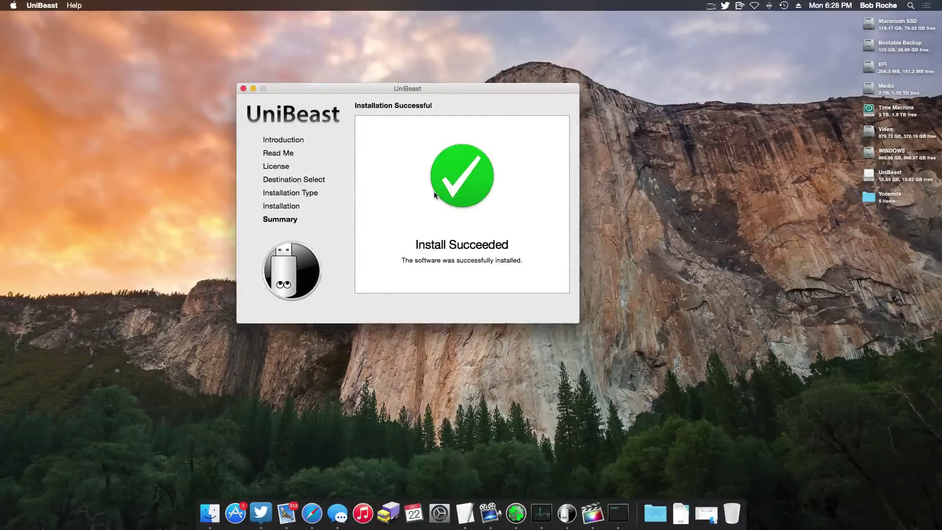
- Quit UniBeast and open the X99 Kernel Patch file from the Yosemite folder
{"action": "key", "text": "super+q"}
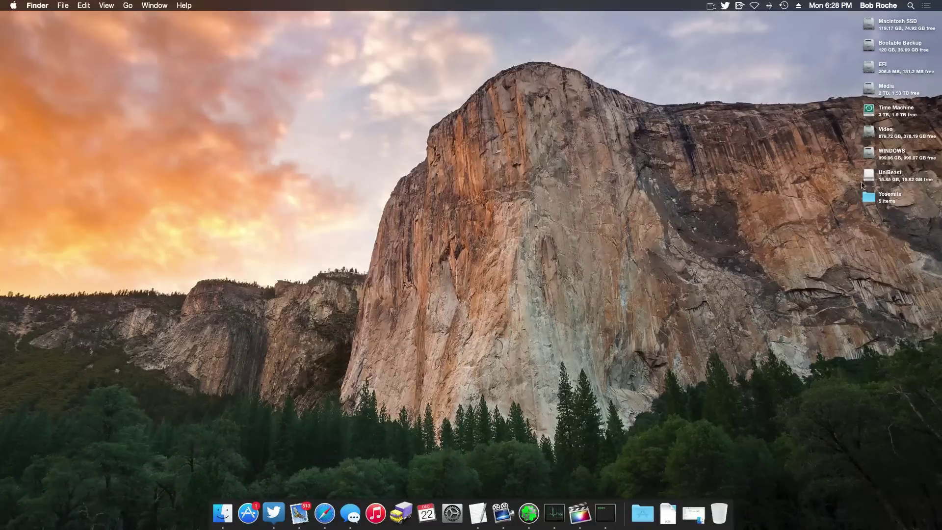
{"action": "left_click", "coordinate": [869, 198]}
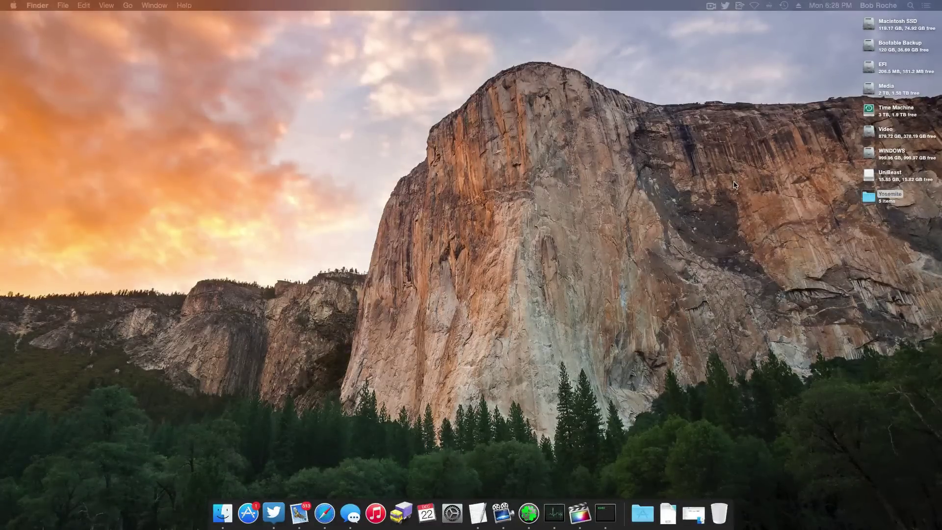
{"action": "key", "text": "super+o"}
{"action": "left_click", "coordinate": [388, 207]}
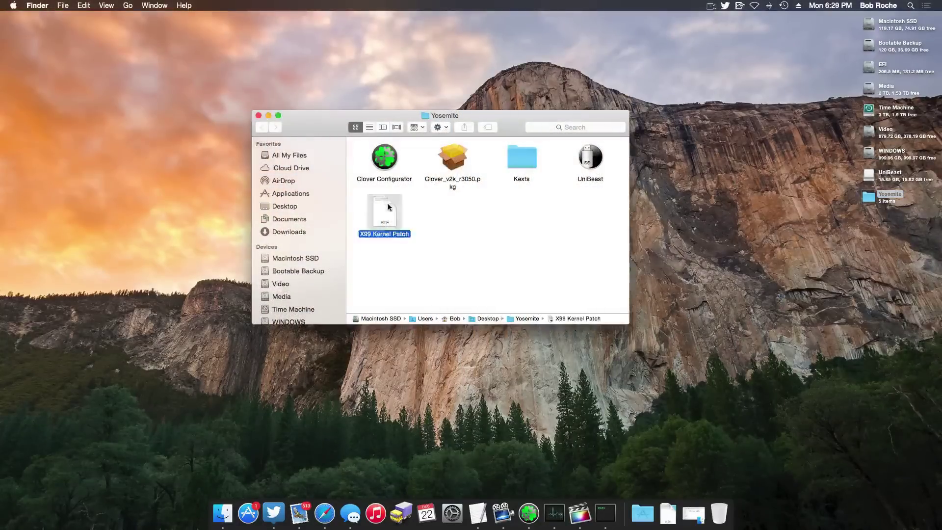
{"action": "double_click", "coordinate": [388, 207]}
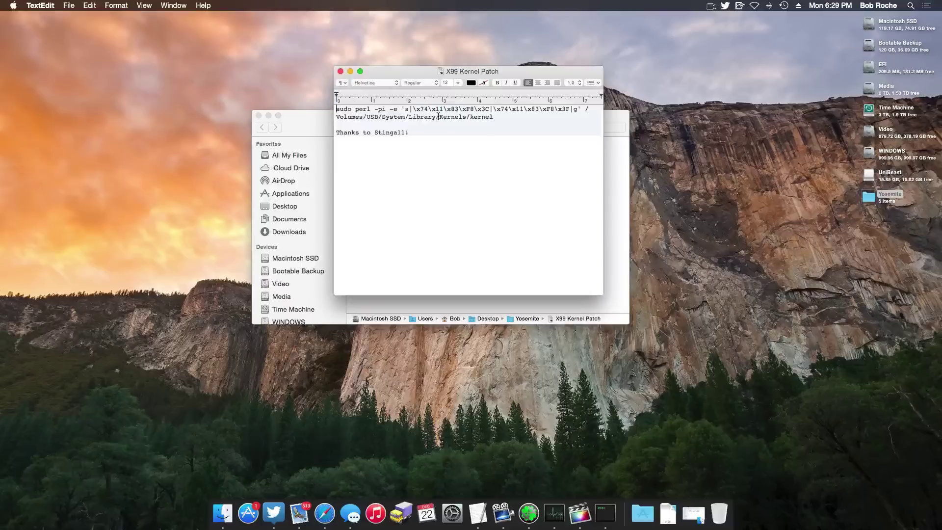
- Change the kernel path volume from USB to UniBeast and select the two-line perl command
{"action": "left_click", "coordinate": [379, 117]}
{"action": "key", "text": "BackSpace"}
{"action": "key", "text": "BackSpace"}
{"action": "type", "text": "niBeast"}
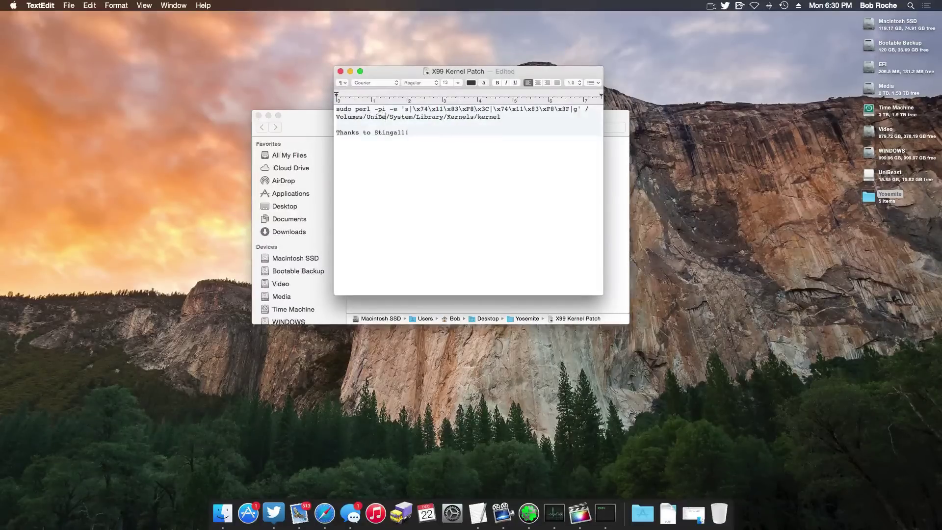
{"action": "triple_click", "coordinate": [474, 131]}
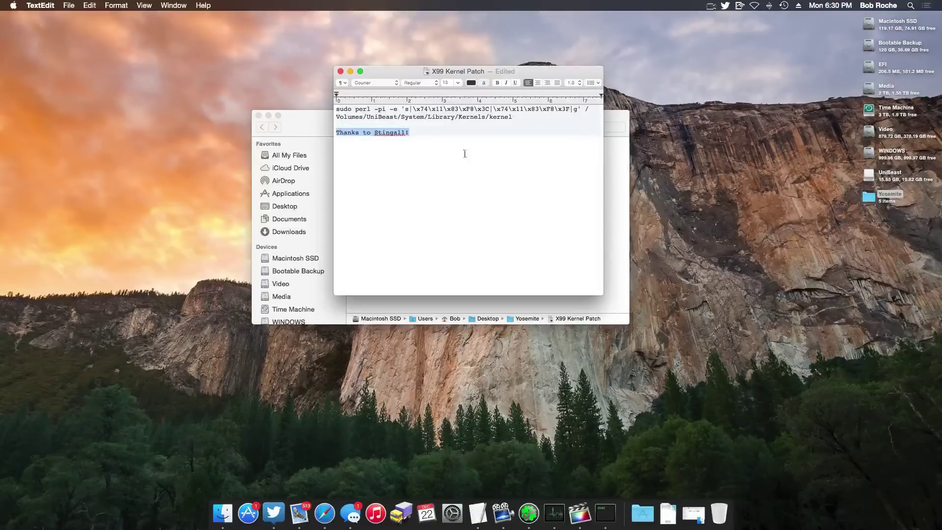
{"action": "left_click", "coordinate": [592, 172]}
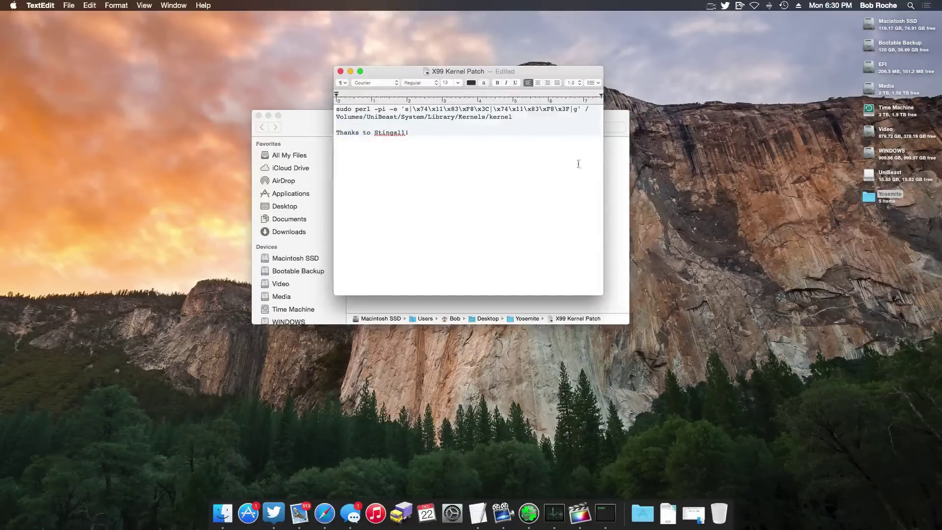
{"action": "left_click_drag", "start_coordinate": [513, 117], "coordinate": [291, 108]}
{"action": "key", "text": "super+c"}
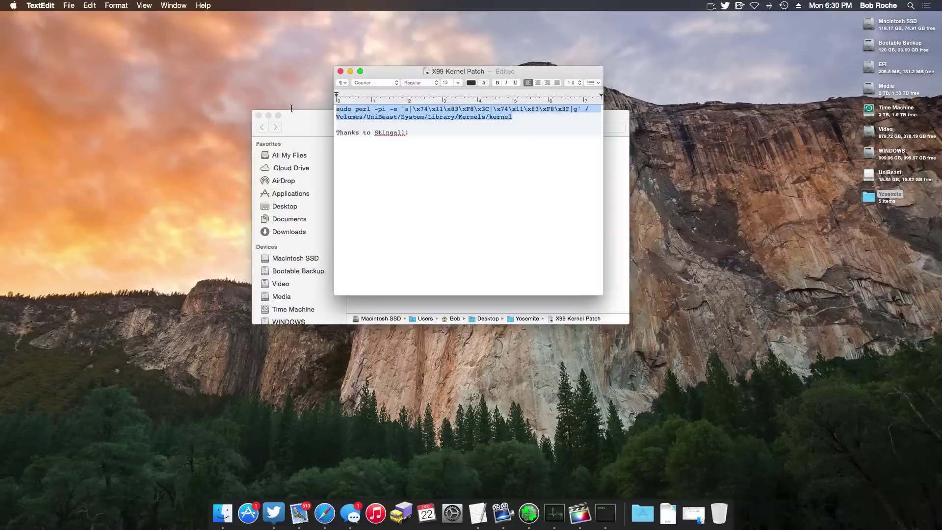
- Launch Terminal, paste and run the perl kernel-patch command, then quit Terminal
{"action": "key", "text": "super+space"}
{"action": "type", "text": "terminal"}
{"action": "key", "text": "Return"}
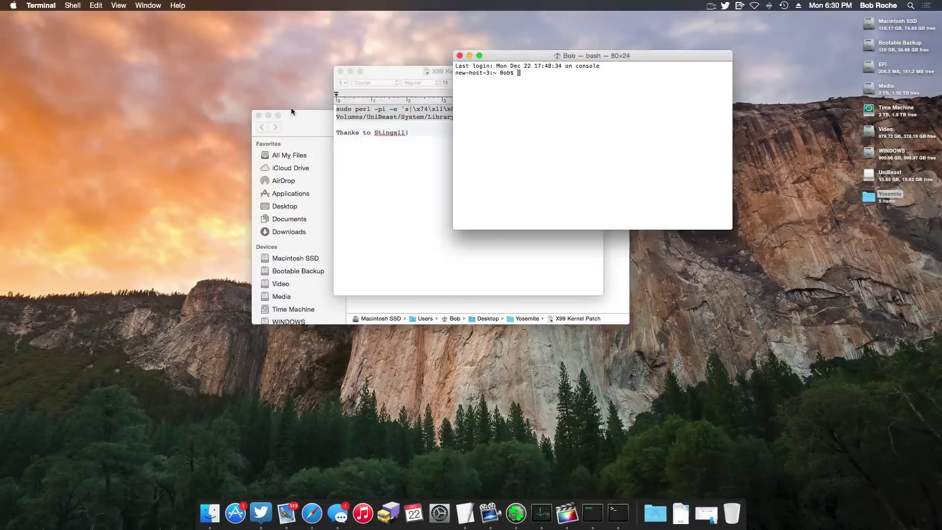
{"action": "key", "text": "super+v"}
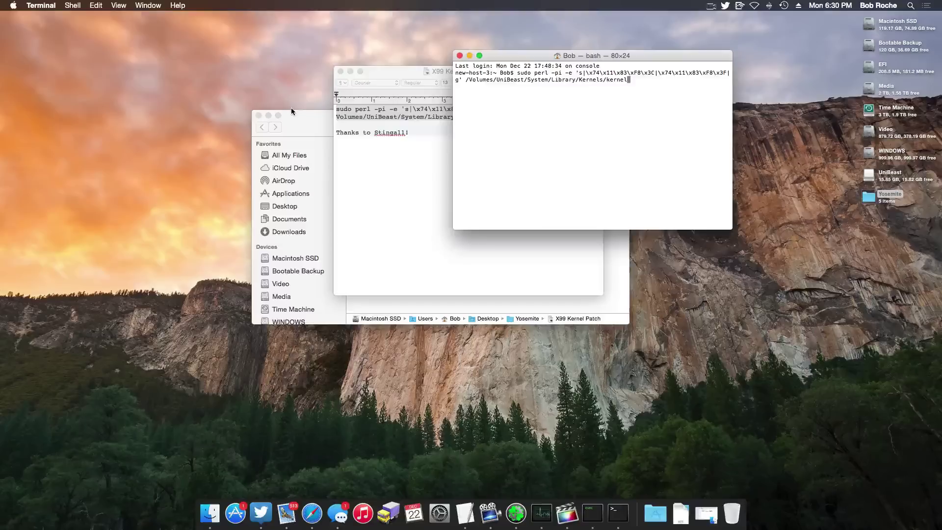
{"action": "key", "text": "Return"}
{"action": "key", "text": "Return"}
{"action": "key", "text": "super+q"}
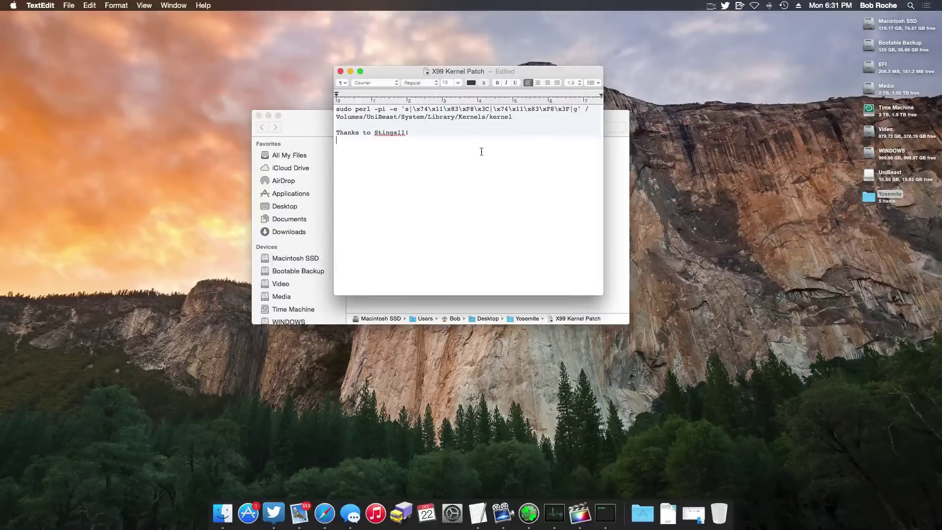
- Quit TextEdit, bring back the Kexts window, select its kexts, and open the UniBeast drive
{"action": "key", "text": "super+q"}
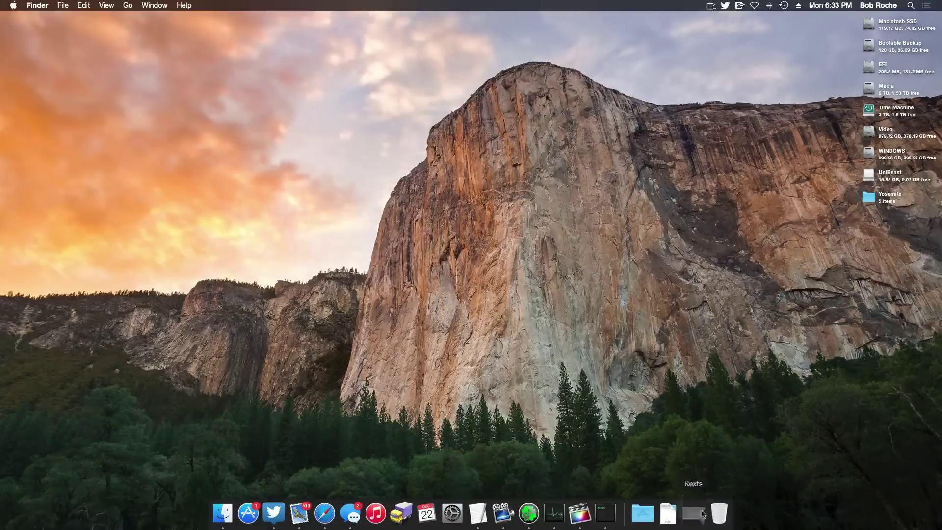
{"action": "left_click", "coordinate": [703, 514]}
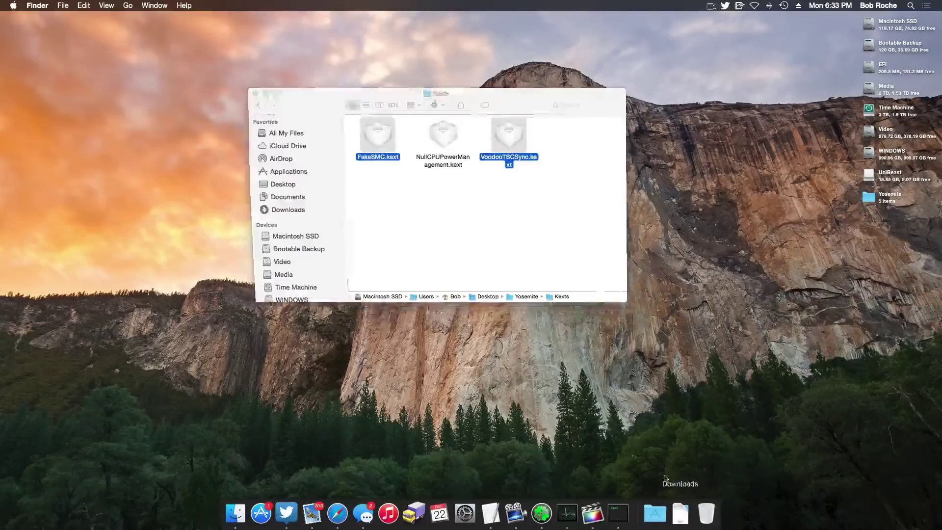
{"action": "left_click", "coordinate": [375, 180]}
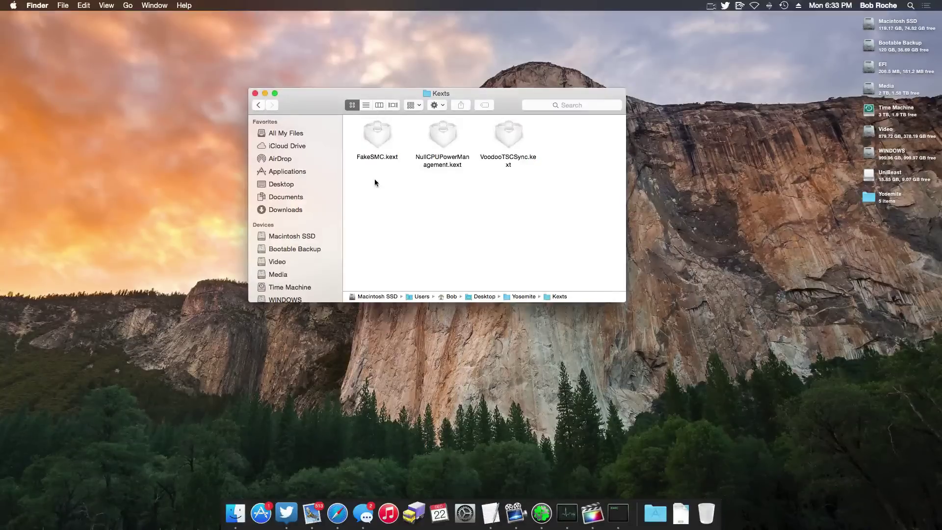
{"action": "left_click", "coordinate": [377, 156]}
{"action": "left_click", "coordinate": [511, 136]}
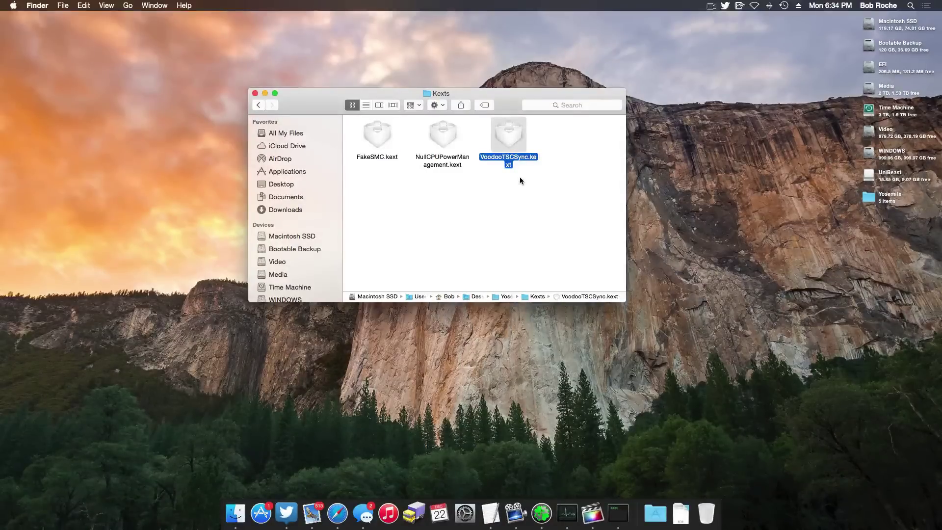
{"action": "left_click", "coordinate": [386, 135]}
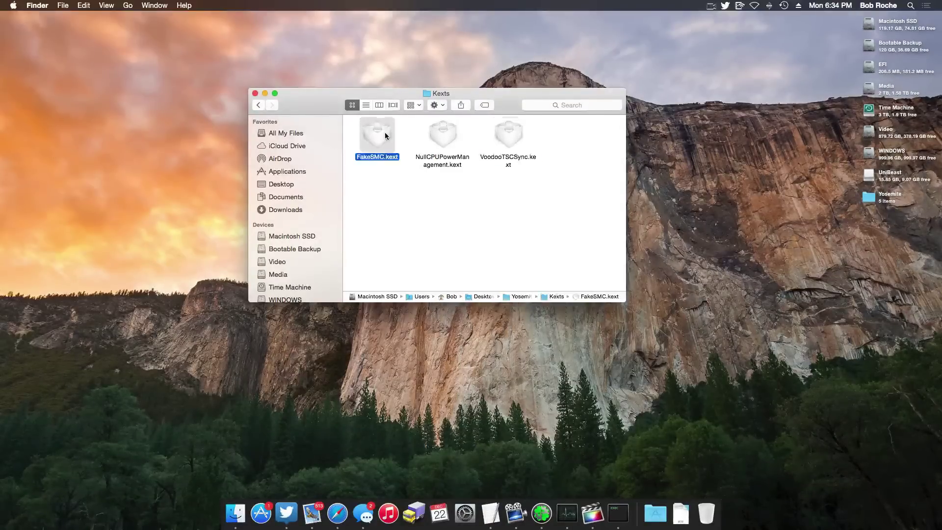
{"action": "left_click", "coordinate": [511, 158]}
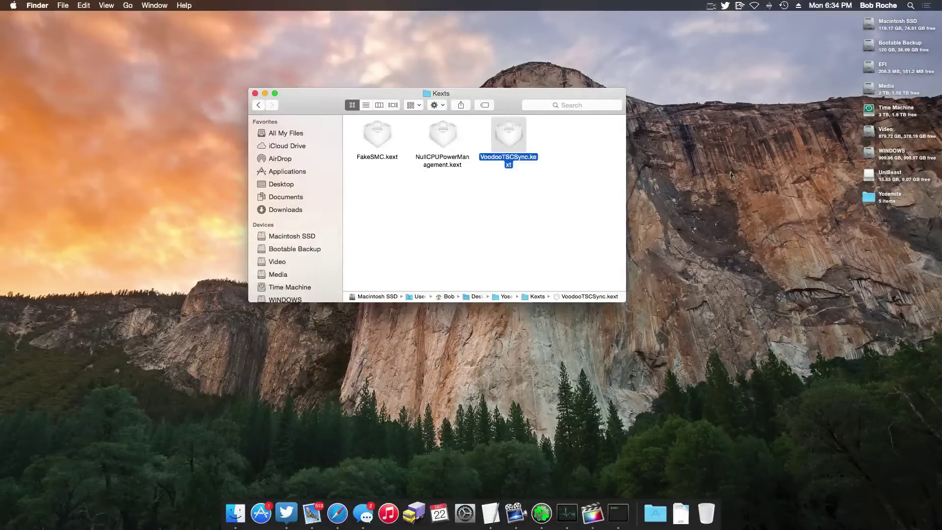
{"action": "double_click", "coordinate": [868, 177]}
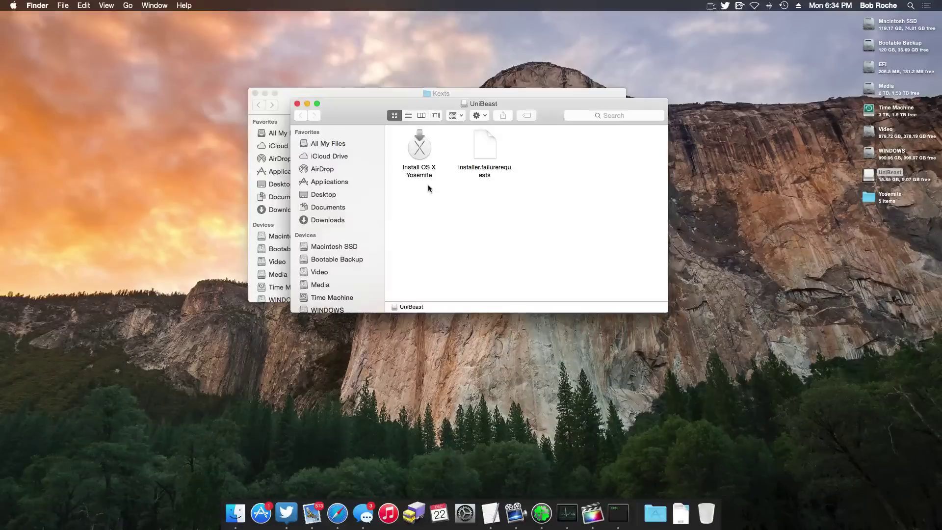
- Go to /Volumes/UniBeast/Extra/Extensions, paste VoodooTSCSync.kext there, and close the window
{"action": "key", "text": "super+shift+g"}
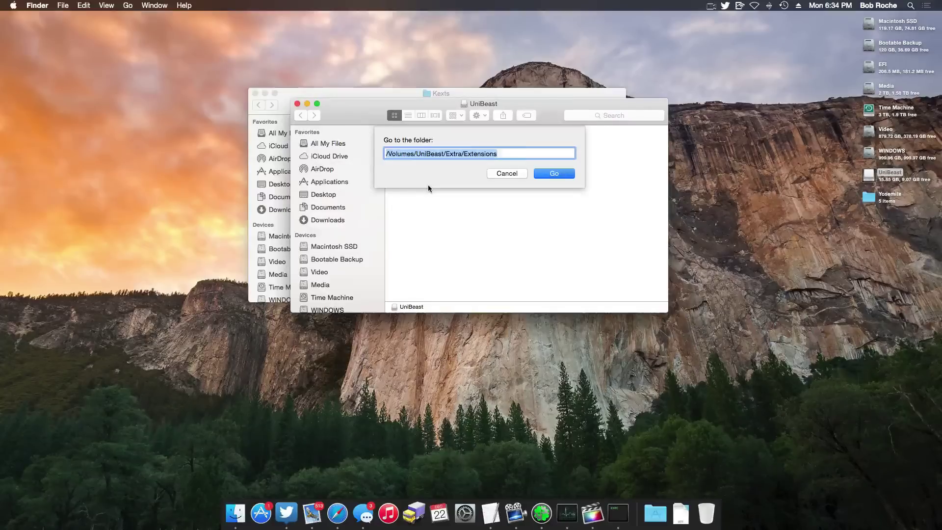
{"action": "left_click", "coordinate": [501, 151]}
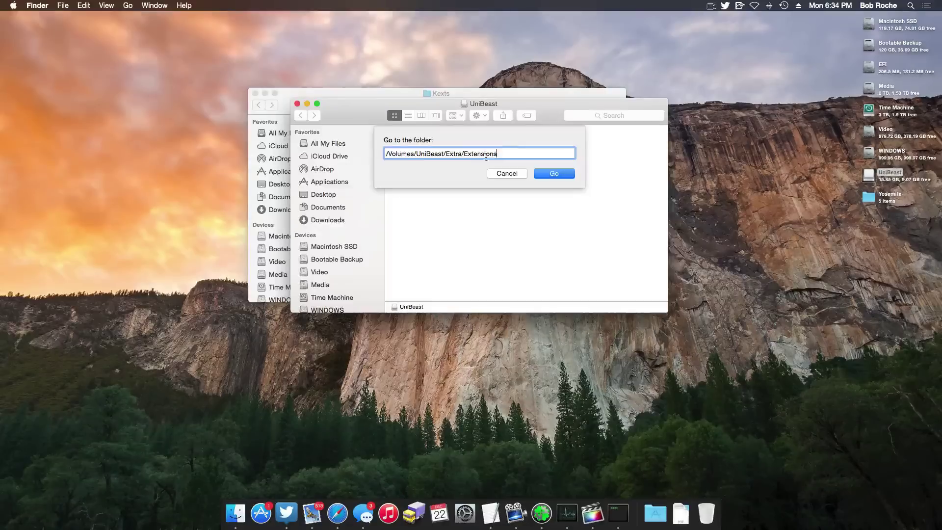
{"action": "triple_click", "coordinate": [398, 158]}
{"action": "left_click_drag", "start_coordinate": [416, 153], "coordinate": [443, 153]}
{"action": "left_click", "coordinate": [443, 153]}
{"action": "left_click", "coordinate": [518, 155]}
{"action": "key", "text": "Return"}
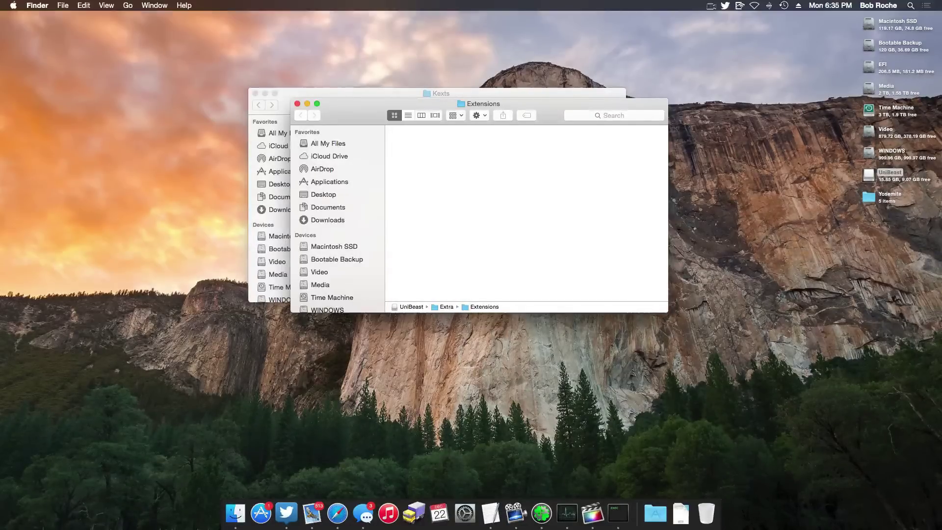
{"action": "key", "text": "super+v"}
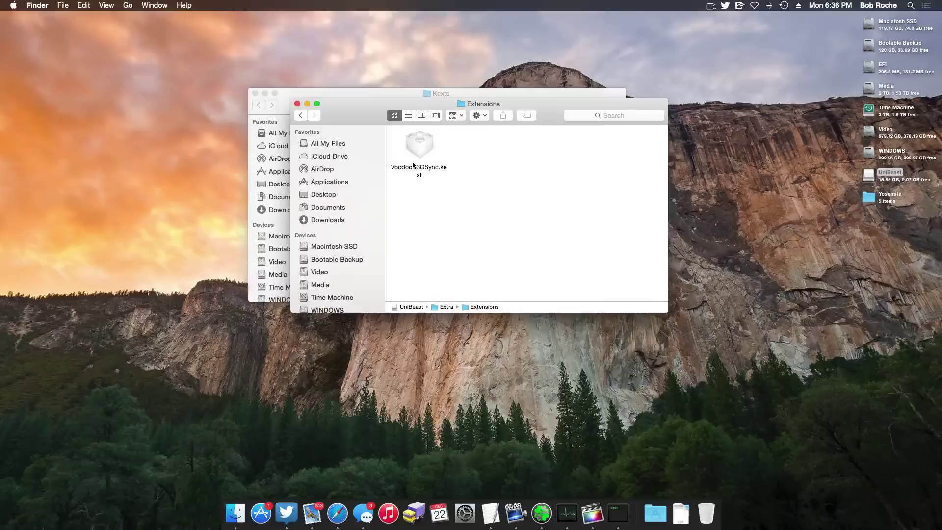
{"action": "left_click", "coordinate": [298, 103]}
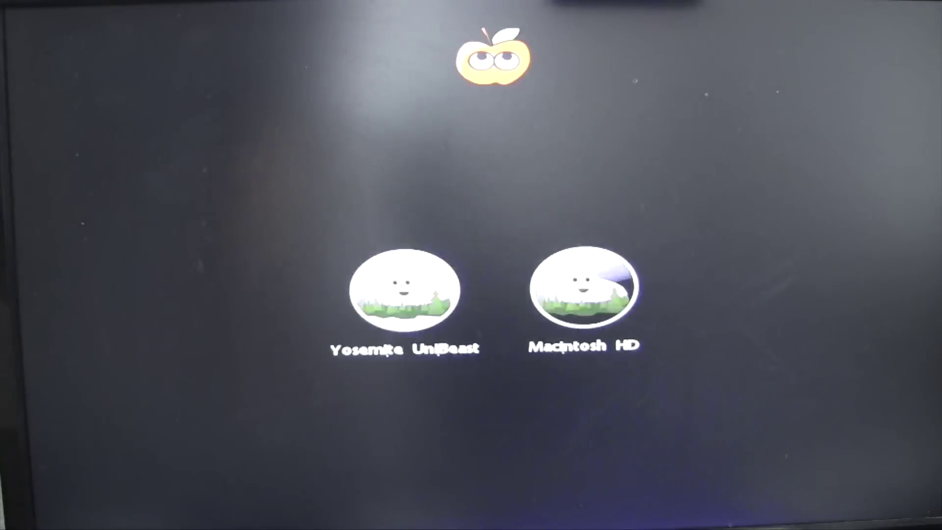
- Enter the npci=0x2 boot flag at the Chimera boot prompt for Yosemite UniBeast
{"action": "type", "text": "npci"}
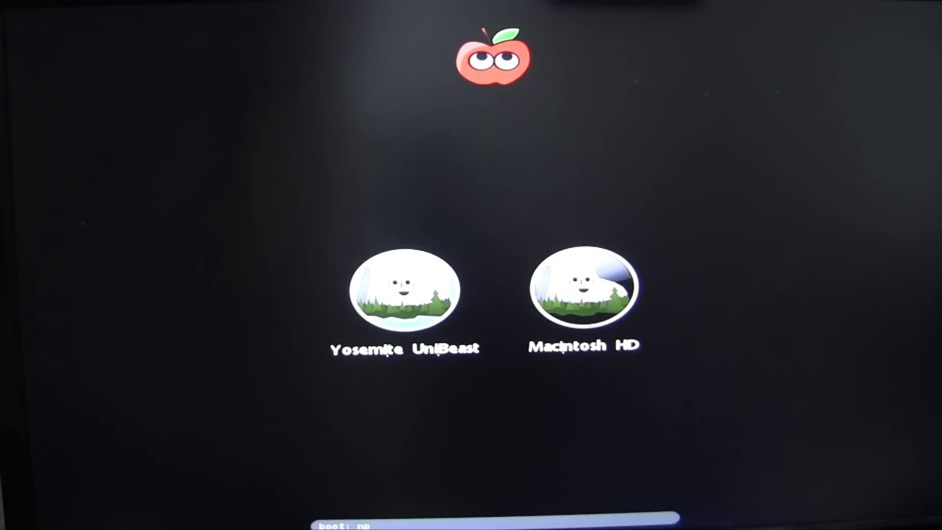
{"action": "type", "text": "=0x2"}
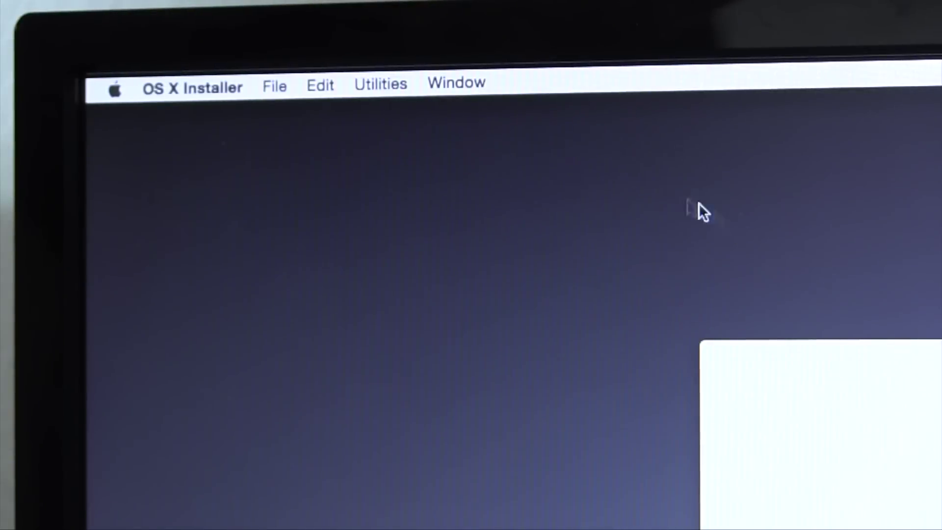
- In Disk Utility, make the 2 TB WDC disk one Journaled partition named Macintosh HD
{"action": "left_click", "coordinate": [411, 90]}
{"action": "left_click", "coordinate": [431, 169]}
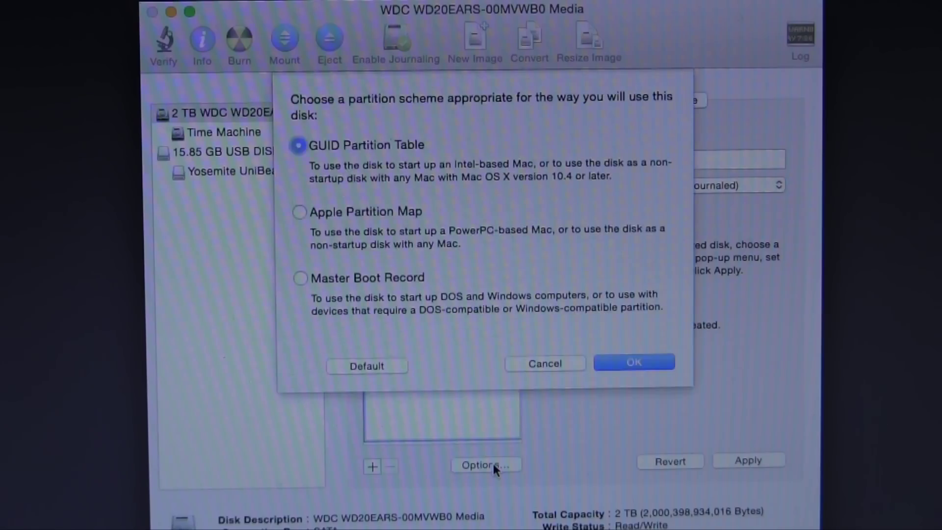
{"action": "key", "text": "Return"}
{"action": "type", "text": "Maci"}
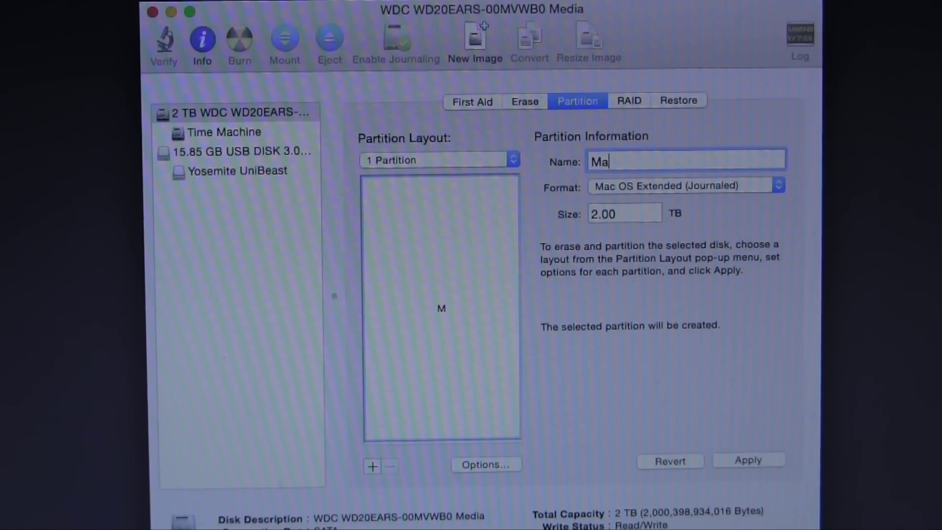
{"action": "type", "text": "ntosh HD"}
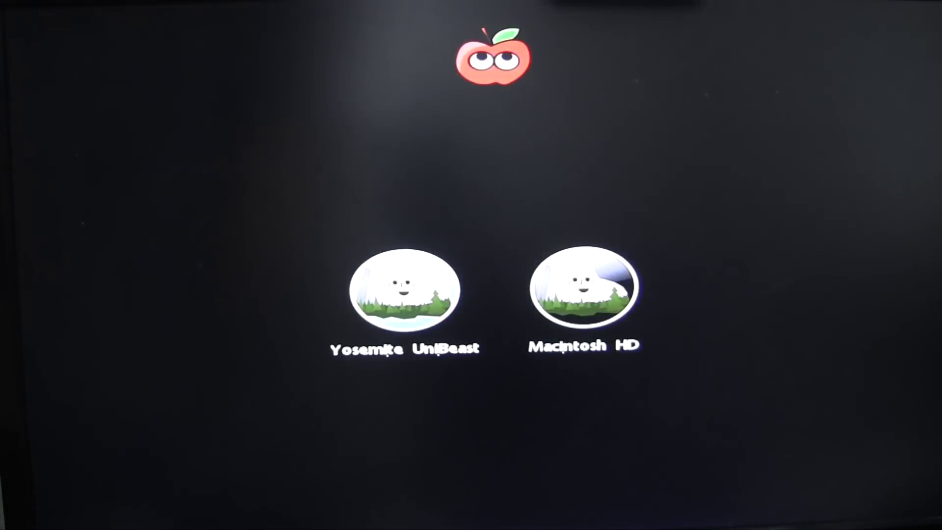
- Boot with flag n, open Terminal, and start typing the cp command that copies the USB kernel
{"action": "type", "text": "n"}
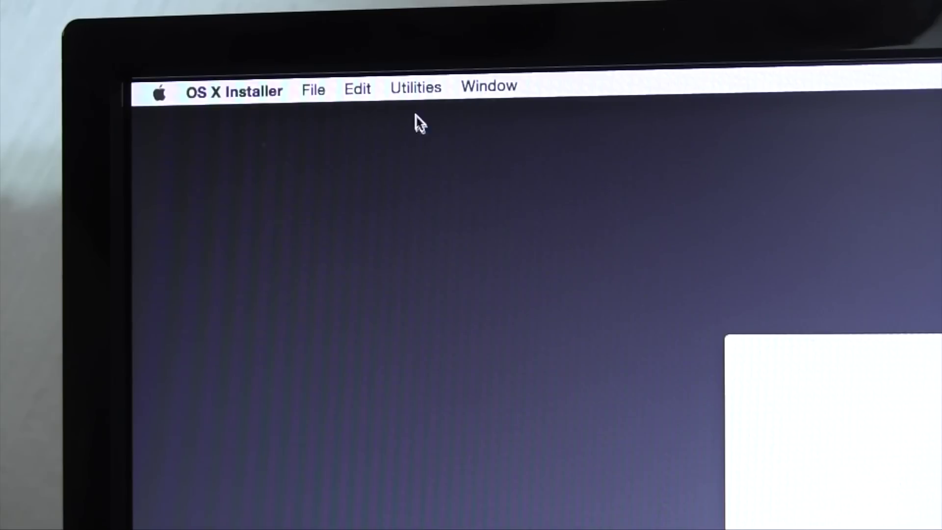
{"action": "left_click", "coordinate": [416, 87]}
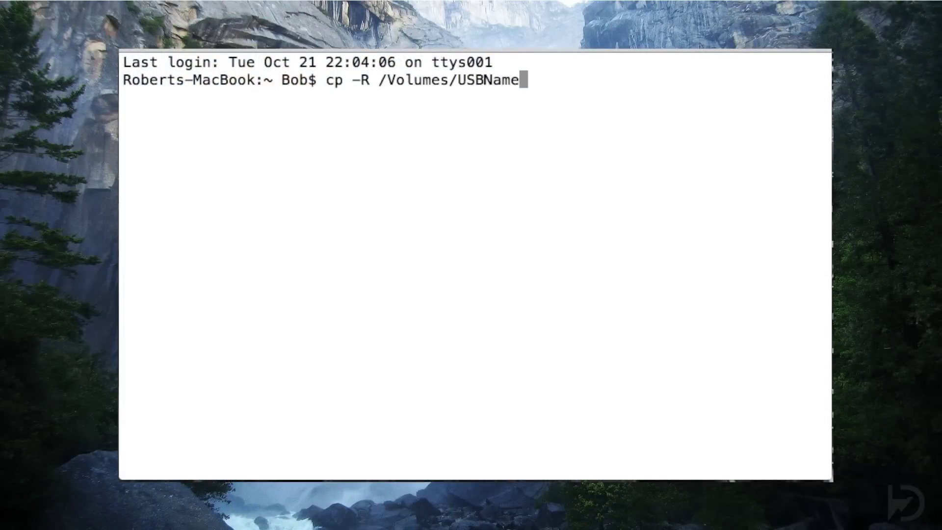
{"action": "type", "text": "ry/Kern"}
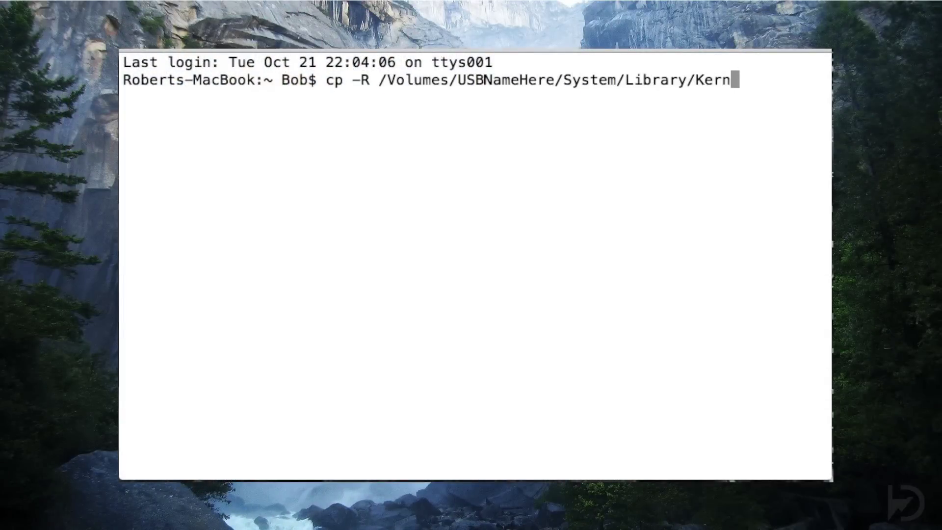
{"action": "type", "text": "els/kernel /Volumes/YosemiteDriveNameHere/"}
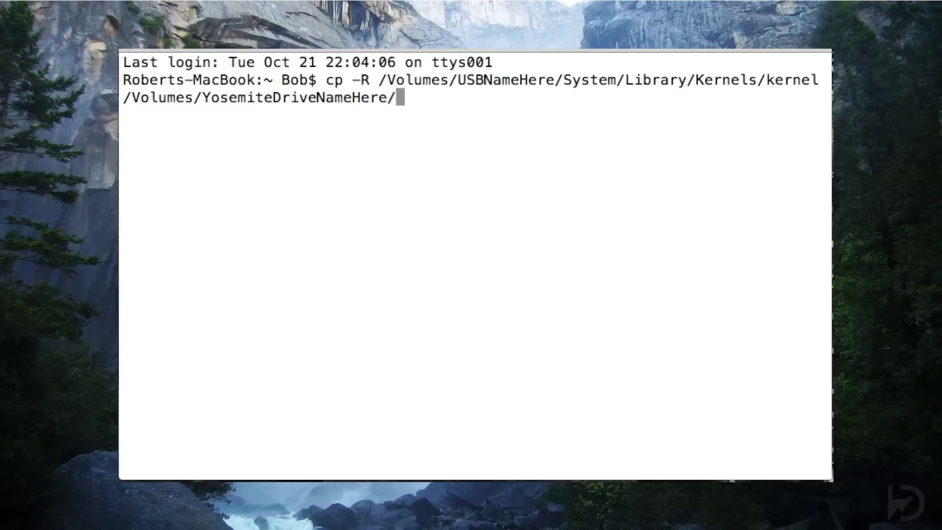
{"action": "type", "text": "System/Library/Kernel"}
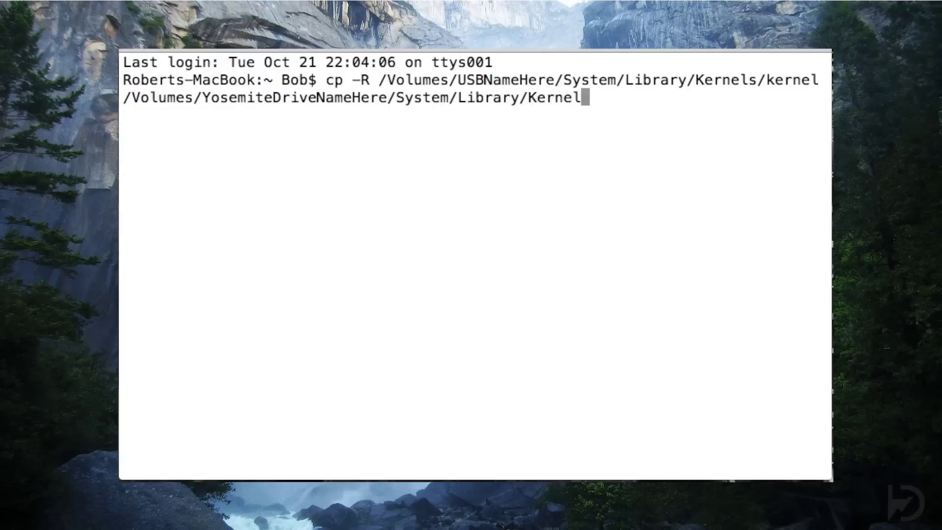
{"action": "type", "text": "s/"}
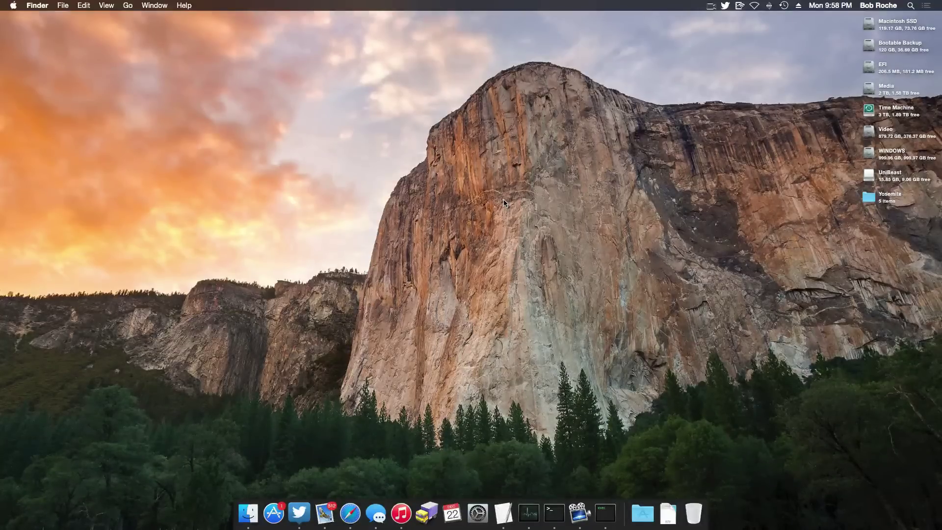
- Launch the Clover v2k r3050 package from the Yosemite folder and advance to Custom Install on Macintosh SSD
{"action": "double_click", "coordinate": [869, 197]}
{"action": "left_click_drag", "start_coordinate": [472, 127], "coordinate": [476, 119]}
{"action": "double_click", "coordinate": [446, 158]}
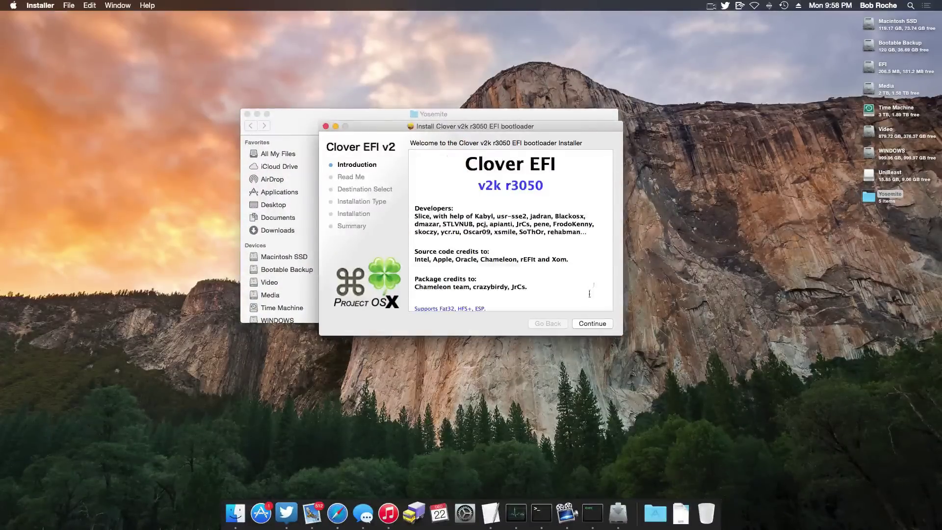
{"action": "left_click", "coordinate": [590, 324]}
{"action": "left_click", "coordinate": [591, 324]}
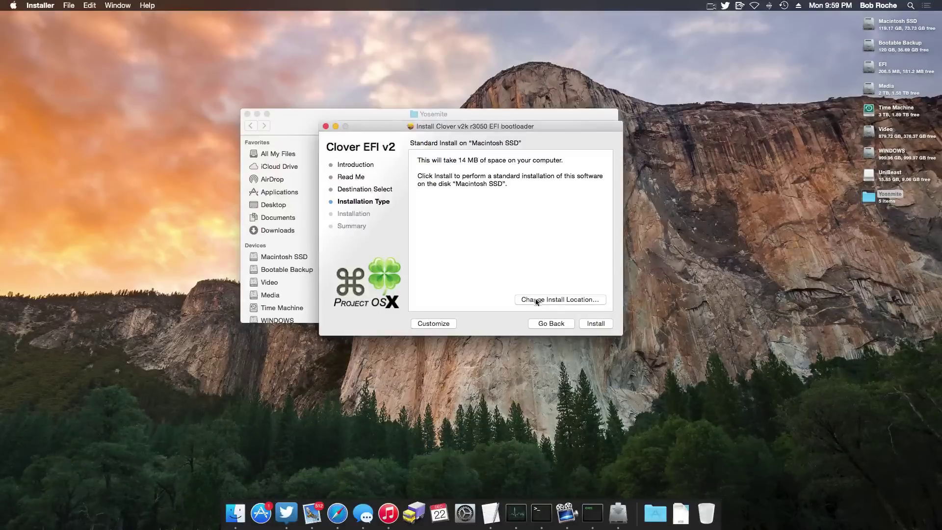
{"action": "left_click", "coordinate": [433, 323]}
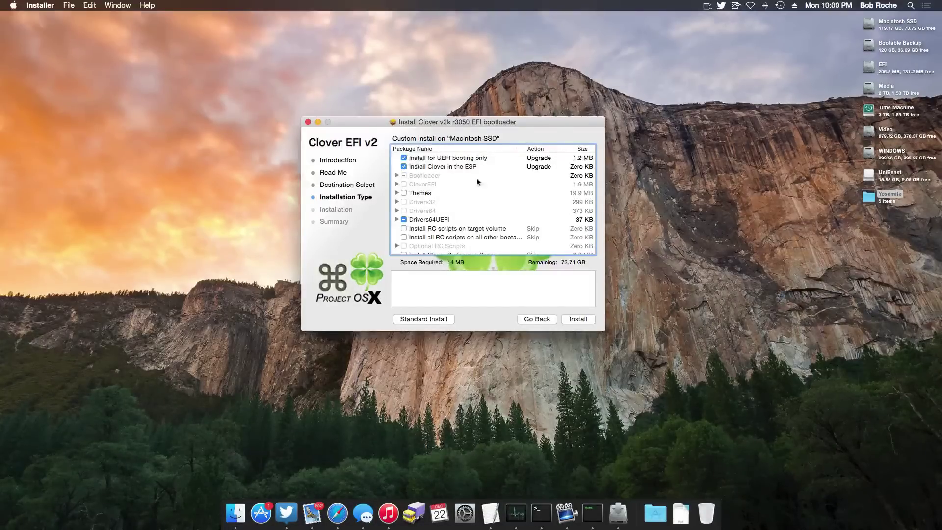
- Expand and collapse Bootloader and Themes, then expand Drivers64UEFI to review its drivers
{"action": "left_click", "coordinate": [397, 175]}
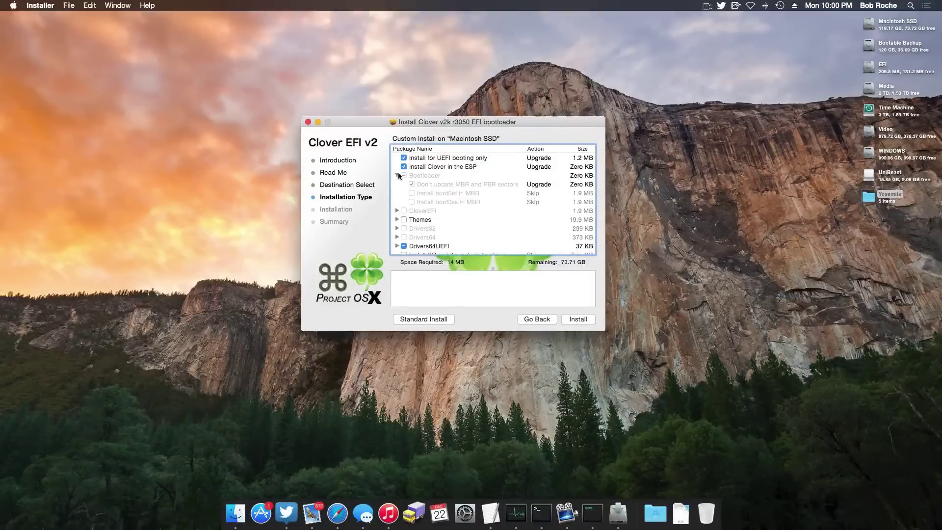
{"action": "left_click", "coordinate": [398, 175]}
{"action": "left_click", "coordinate": [397, 192]}
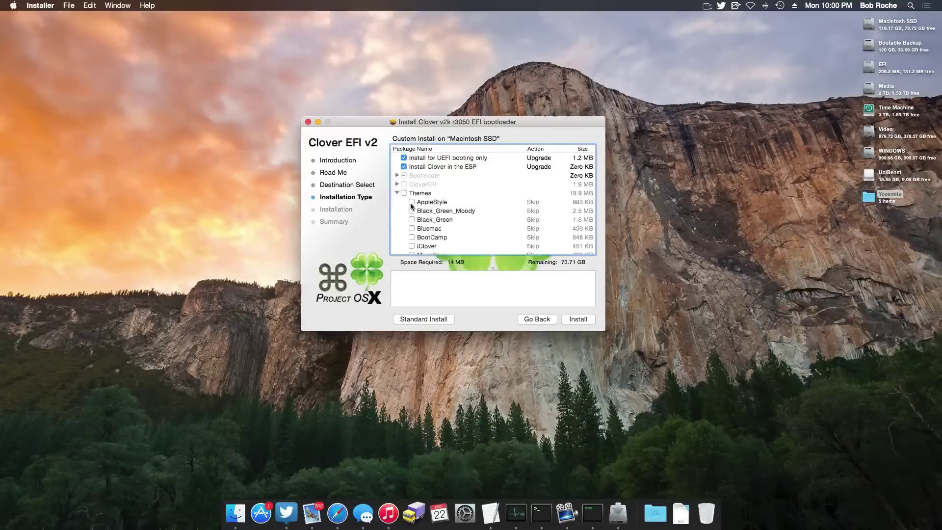
{"action": "scroll", "coordinate": [432, 231], "scroll_direction": "down", "scroll_amount": 5}
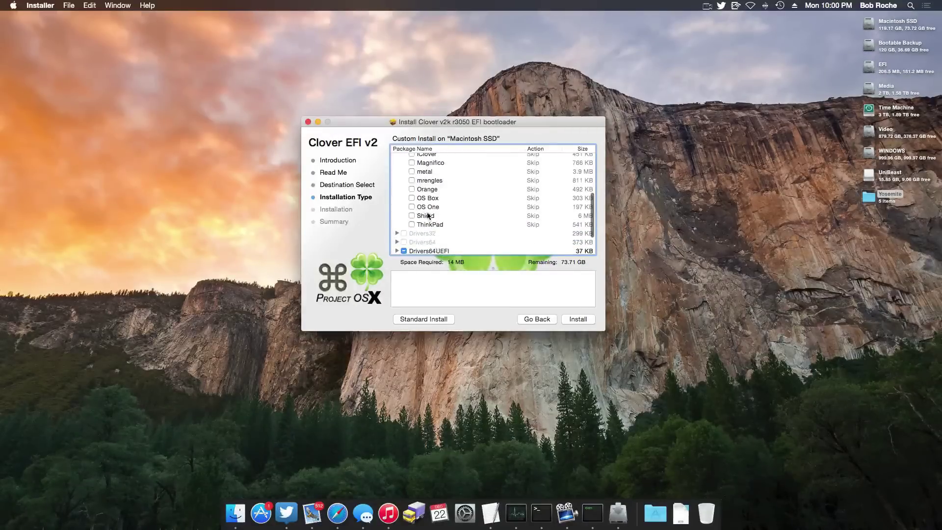
{"action": "scroll", "coordinate": [414, 206], "scroll_direction": "up", "scroll_amount": 5}
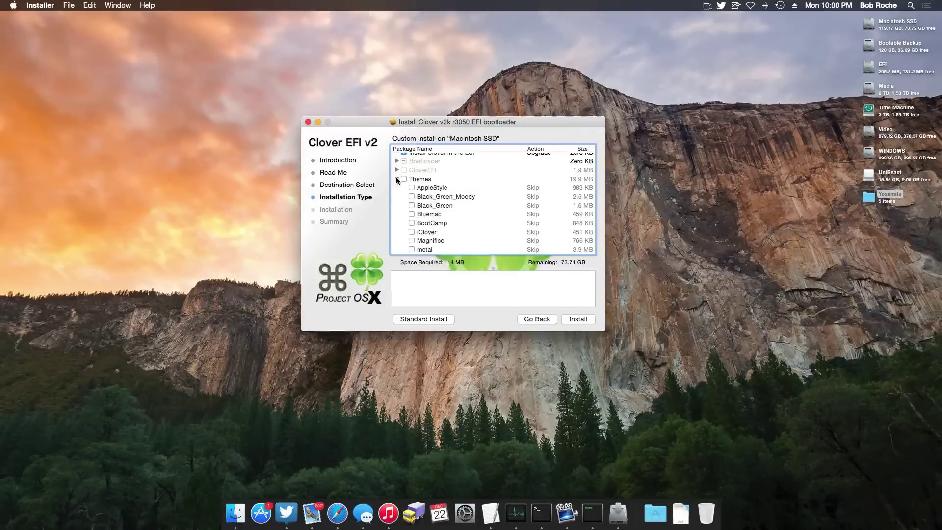
{"action": "left_click", "coordinate": [397, 179]}
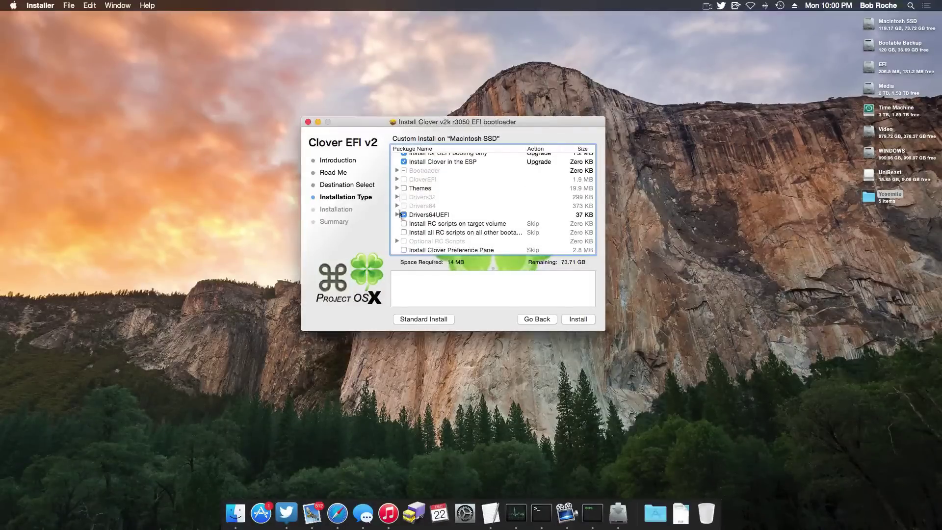
{"action": "left_click", "coordinate": [397, 214]}
{"action": "scroll", "coordinate": [402, 223], "scroll_direction": "down", "scroll_amount": 3}
{"action": "scroll", "coordinate": [402, 223], "scroll_direction": "up", "scroll_amount": 1}
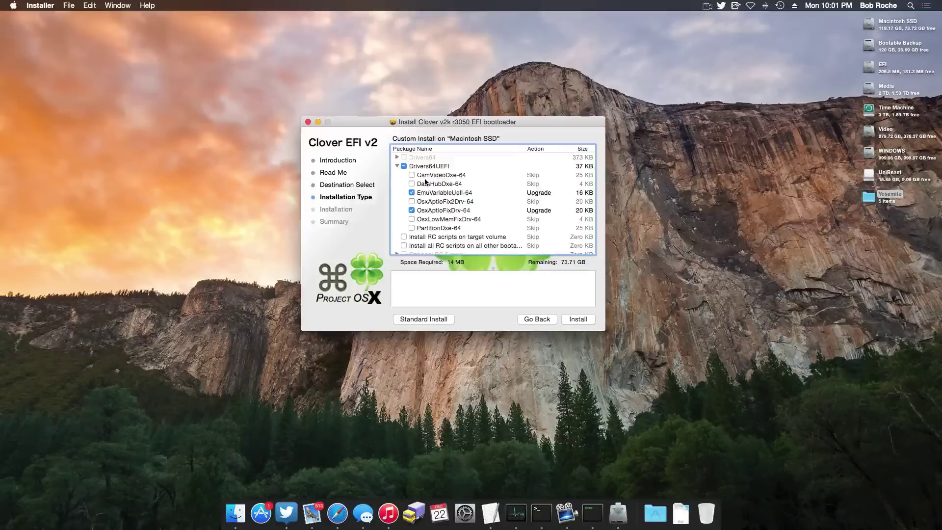
{"action": "scroll", "coordinate": [491, 206], "scroll_direction": "up", "scroll_amount": 5}
{"action": "scroll", "coordinate": [491, 215], "scroll_direction": "down", "scroll_amount": 7}
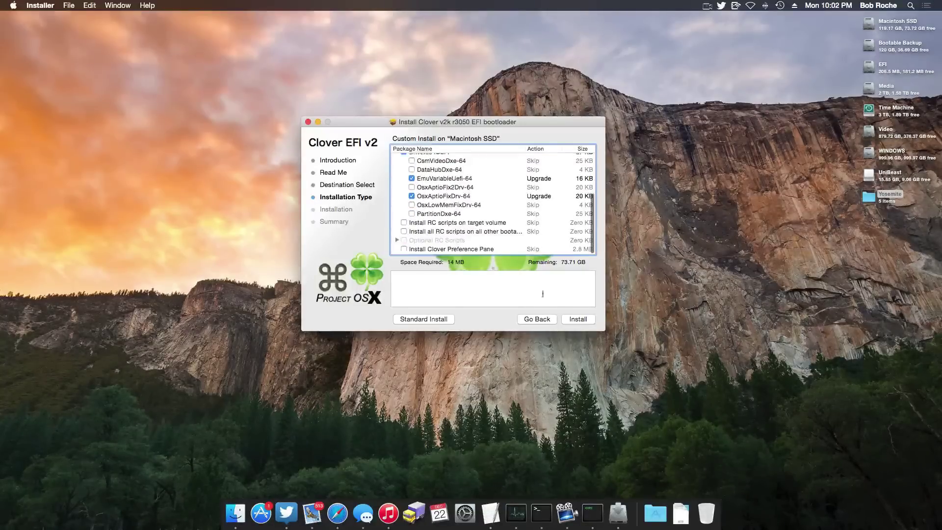
- Install the customized Clover packages with the admin password, then close the installer once complete
{"action": "left_click", "coordinate": [579, 320]}
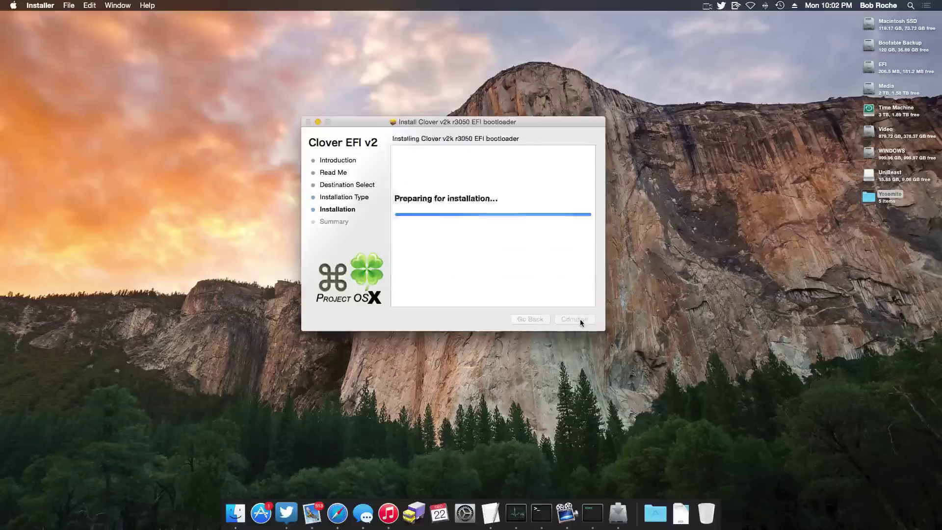
{"action": "type", "text": "•"}
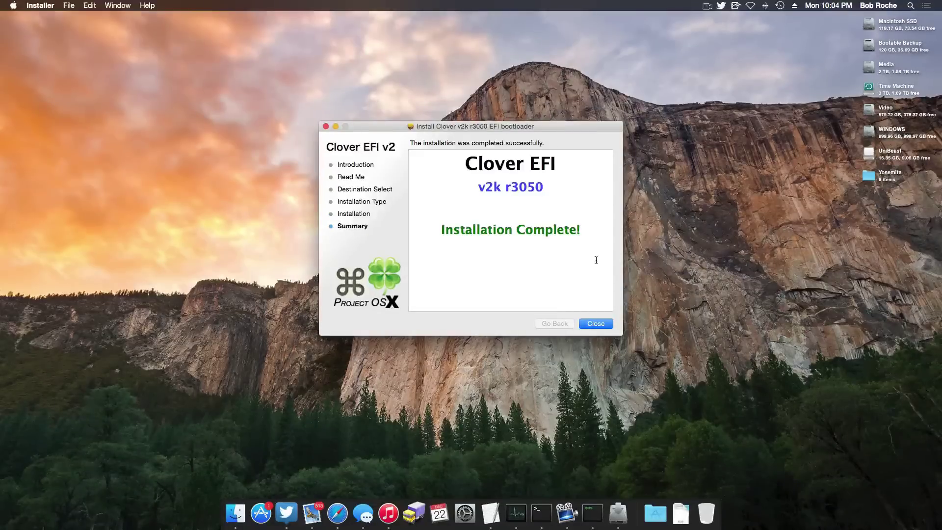
{"action": "left_click", "coordinate": [596, 325]}
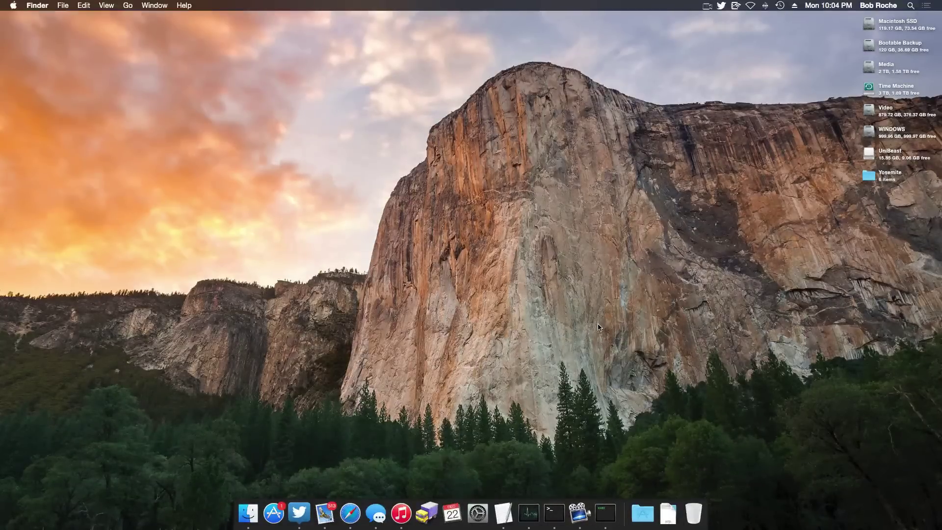
- Launch EFI Mounter-v2 via Spotlight, authenticate, pick disk0s1, and move the chooser aside
{"action": "key", "text": "super+space"}
{"action": "type", "text": "efi"}
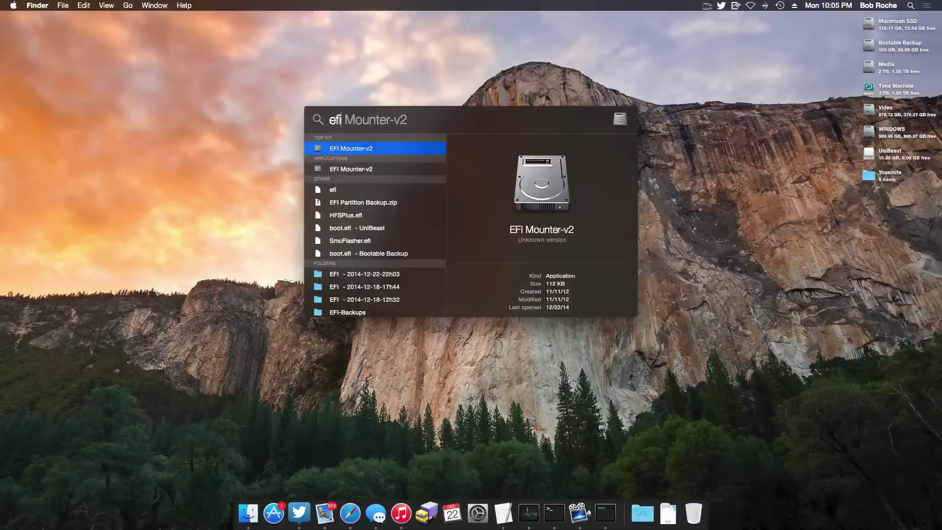
{"action": "key", "text": "Return"}
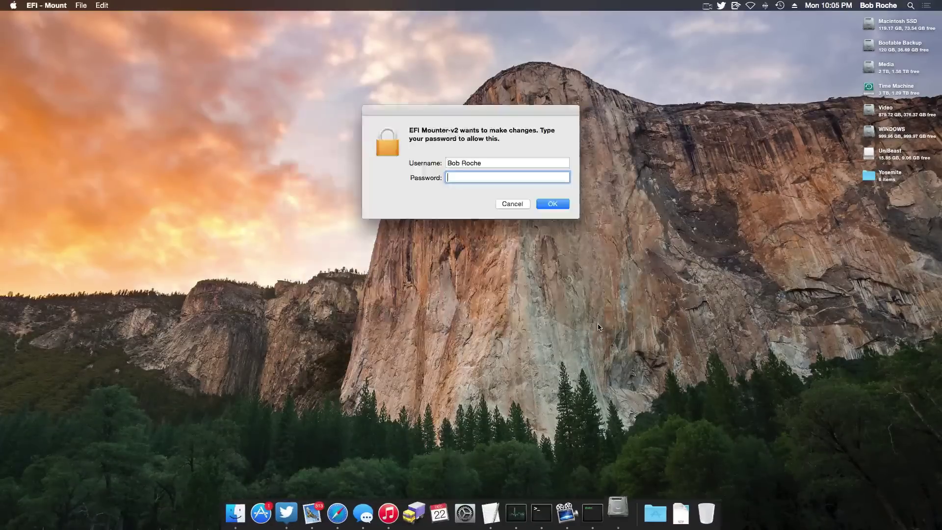
{"action": "key", "text": "Return"}
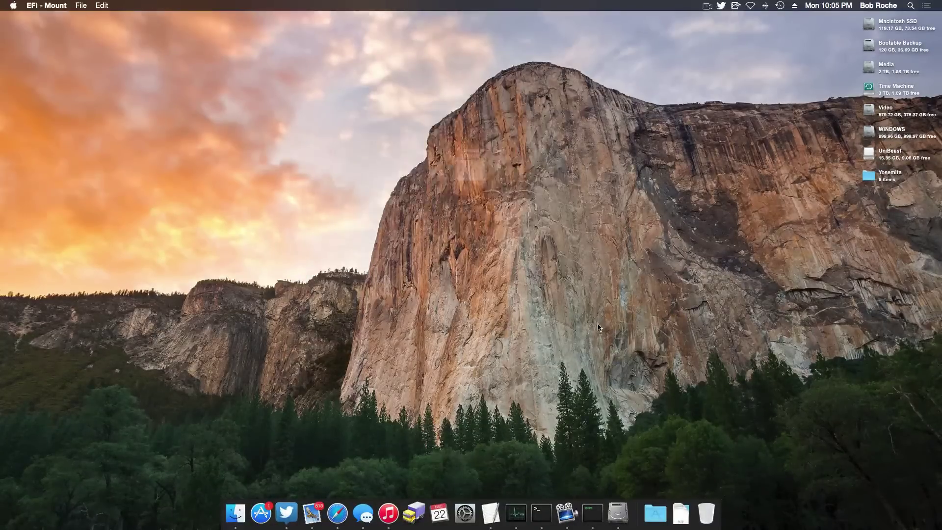
{"action": "left_click", "coordinate": [457, 170]}
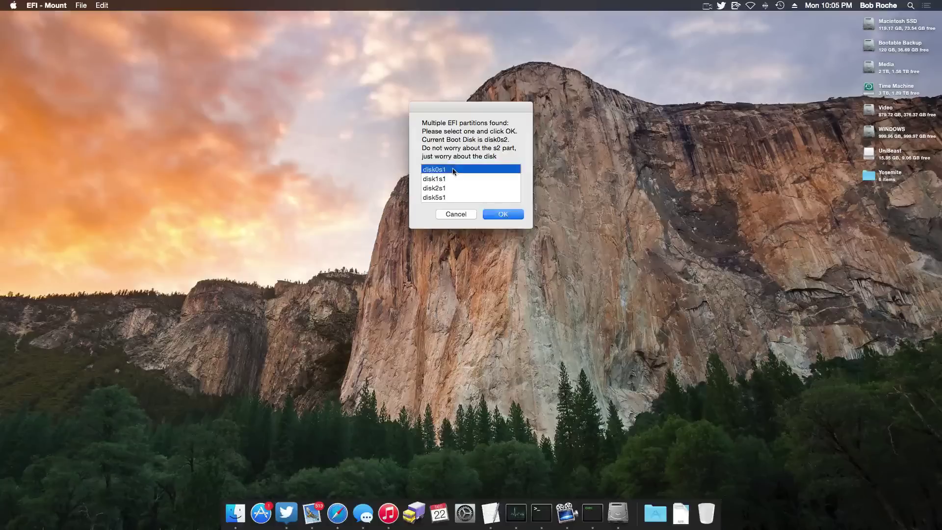
{"action": "left_click_drag", "start_coordinate": [447, 104], "coordinate": [564, 95]}
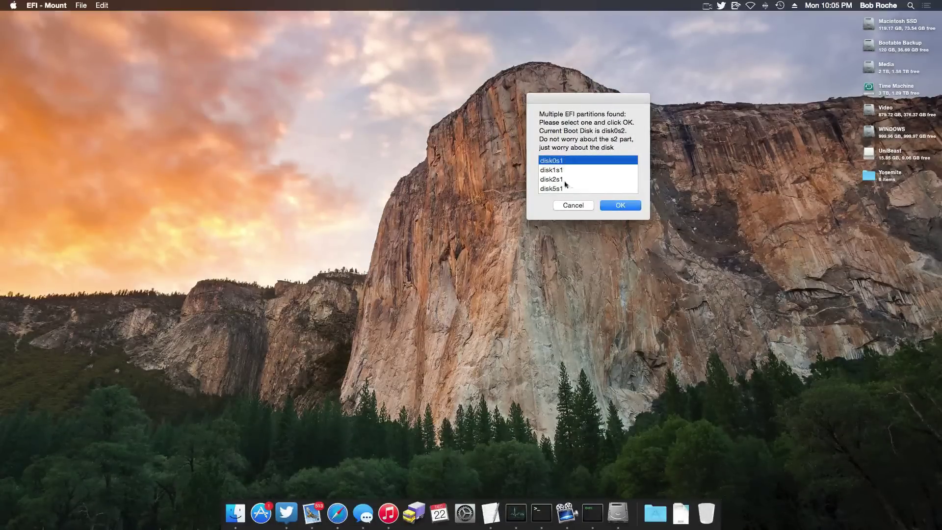
- Open Terminal via Spotlight and place its window to the left of the chooser
{"action": "left_click", "coordinate": [399, 150]}
{"action": "key", "text": "super+space"}
{"action": "type", "text": "ter"}
{"action": "key", "text": "Return"}
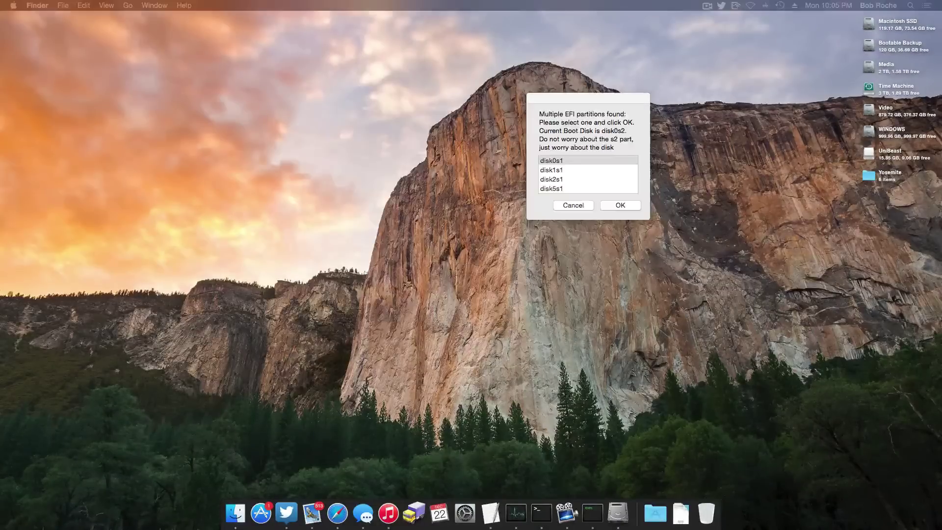
{"action": "left_click_drag", "start_coordinate": [334, 105], "coordinate": [225, 89]}
- Run diskutil list and confirm disk0s1 is the Macintosh SSD's EFI partition
{"action": "type", "text": "d"}
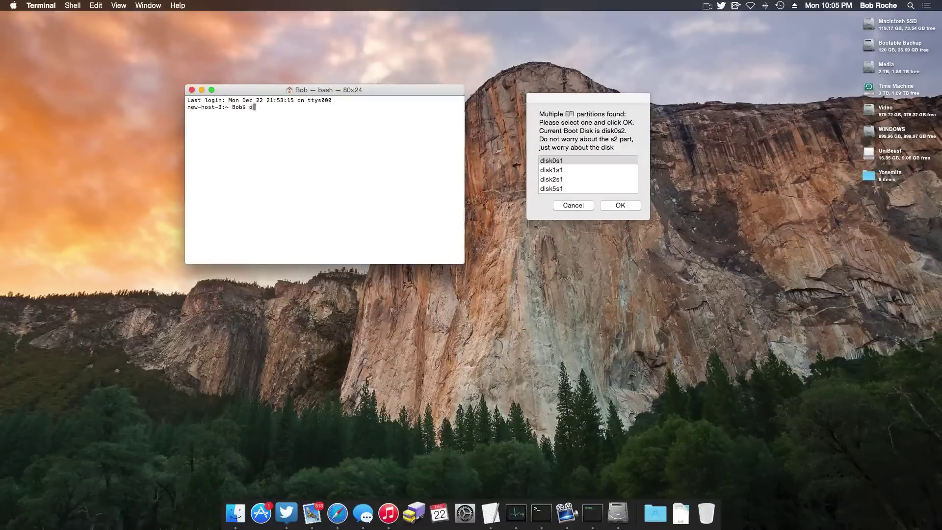
{"action": "type", "text": "iskutil list"}
{"action": "key", "text": "Return"}
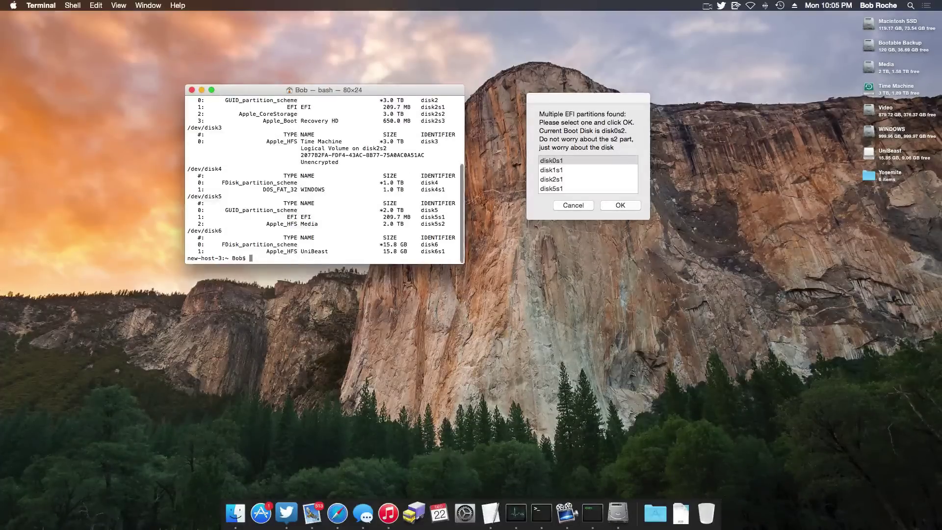
{"action": "scroll", "coordinate": [305, 158], "scroll_direction": "up", "scroll_amount": 5}
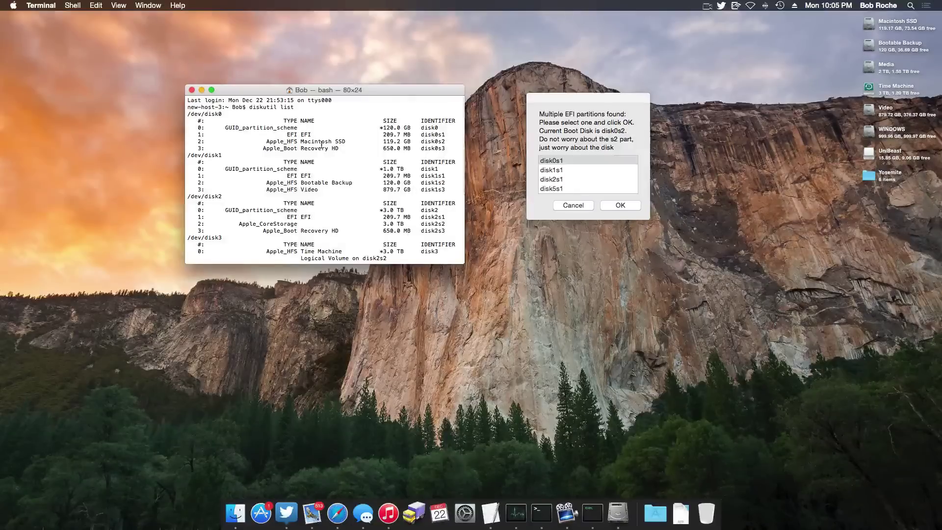
{"action": "left_click_drag", "start_coordinate": [267, 141], "coordinate": [353, 139]}
{"action": "left_click", "coordinate": [340, 144]}
{"action": "left_click_drag", "start_coordinate": [188, 113], "coordinate": [454, 150]}
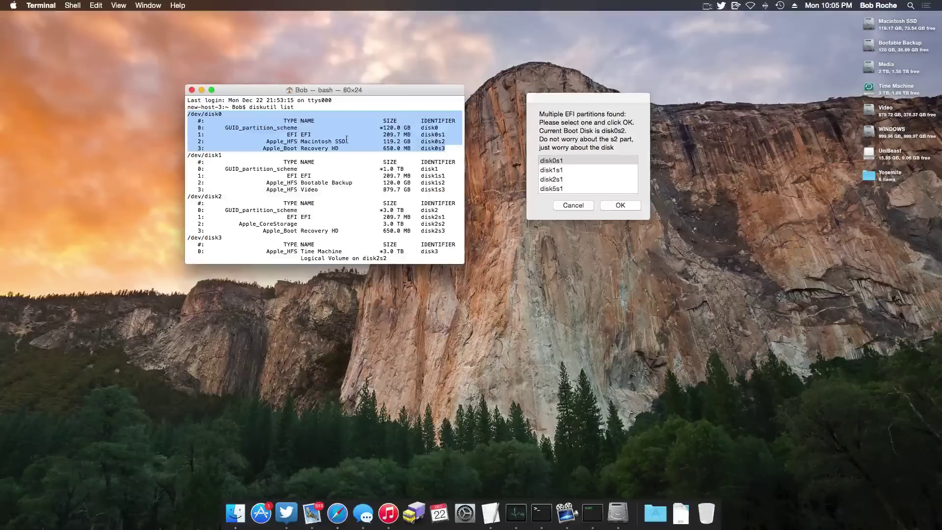
{"action": "scroll", "coordinate": [236, 203], "scroll_direction": "down", "scroll_amount": 5}
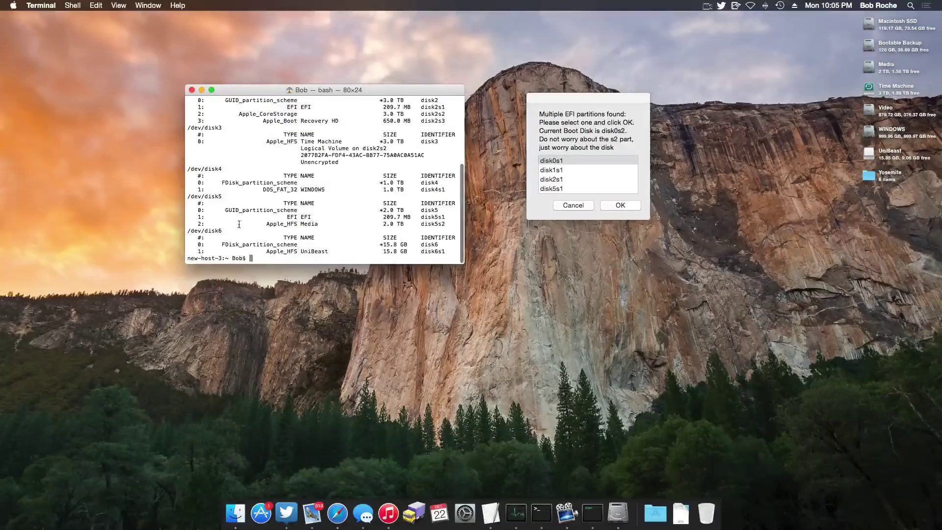
{"action": "scroll", "coordinate": [239, 224], "scroll_direction": "up", "scroll_amount": 5}
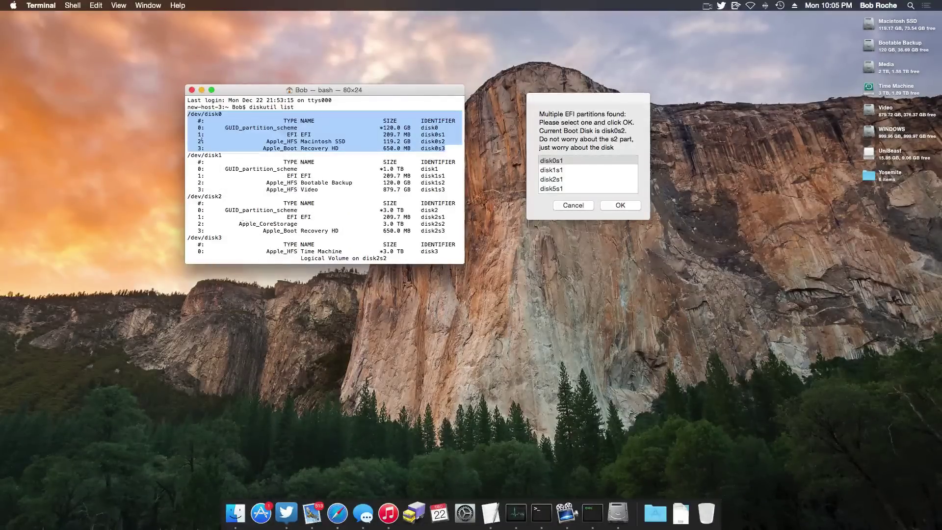
{"action": "left_click", "coordinate": [306, 143]}
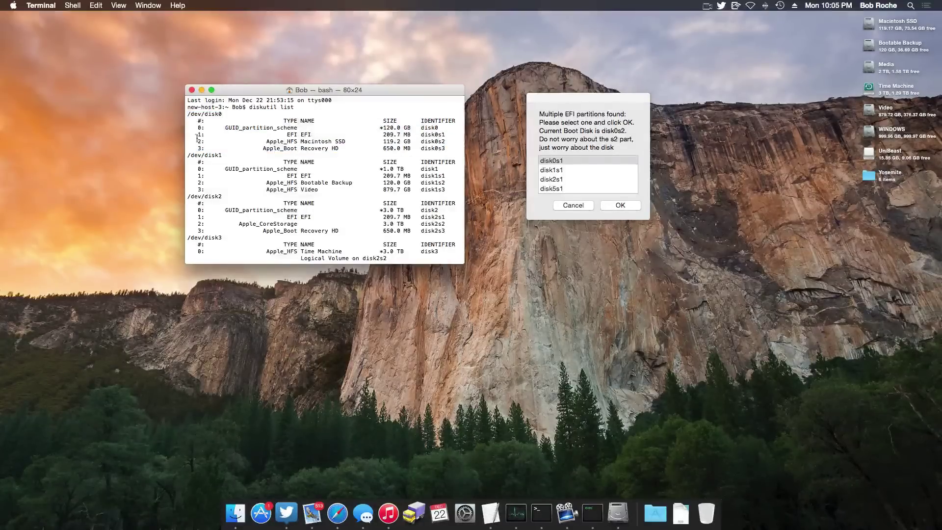
{"action": "left_click_drag", "start_coordinate": [198, 134], "coordinate": [476, 137]}
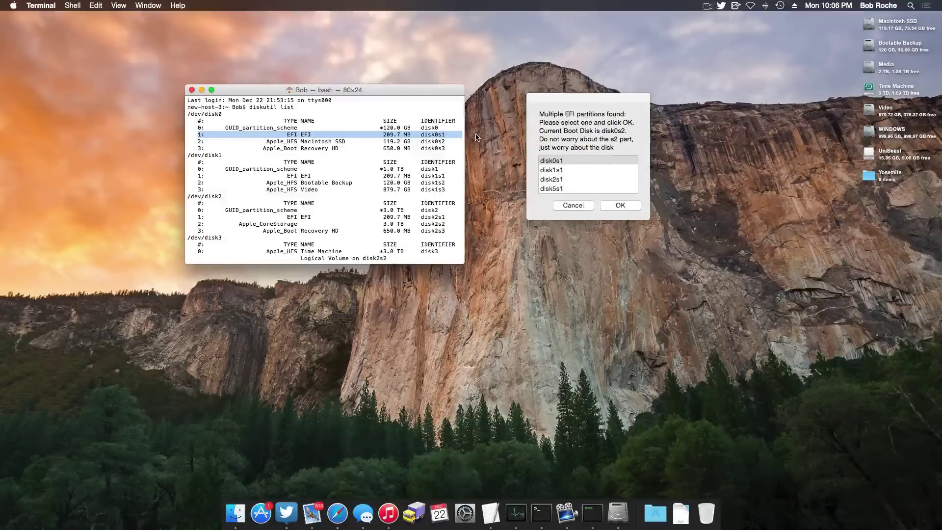
{"action": "left_click_drag", "start_coordinate": [188, 114], "coordinate": [255, 117]}
{"action": "left_click_drag", "start_coordinate": [313, 136], "coordinate": [175, 114]}
{"action": "left_click", "coordinate": [231, 127]}
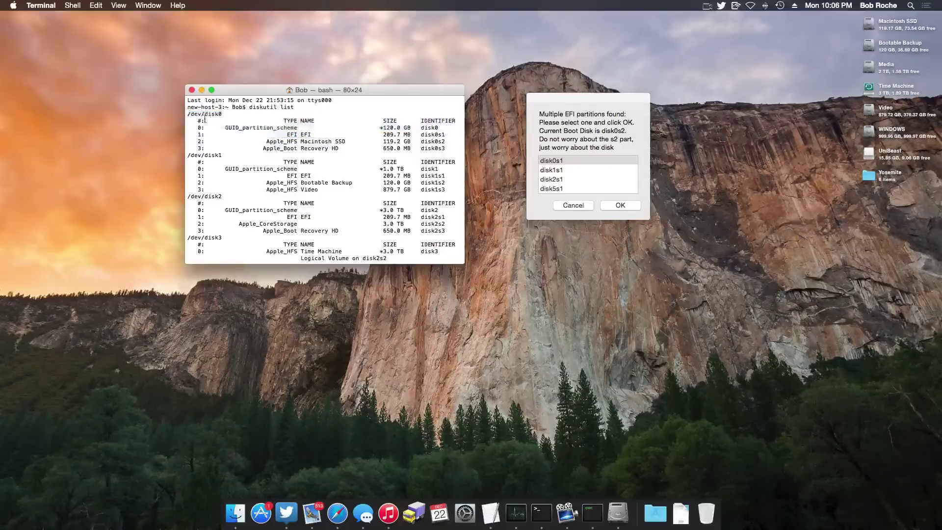
- Select disk0s1 in EFI Mounter, confirm it, and mount the EFI partition
{"action": "left_click", "coordinate": [555, 161]}
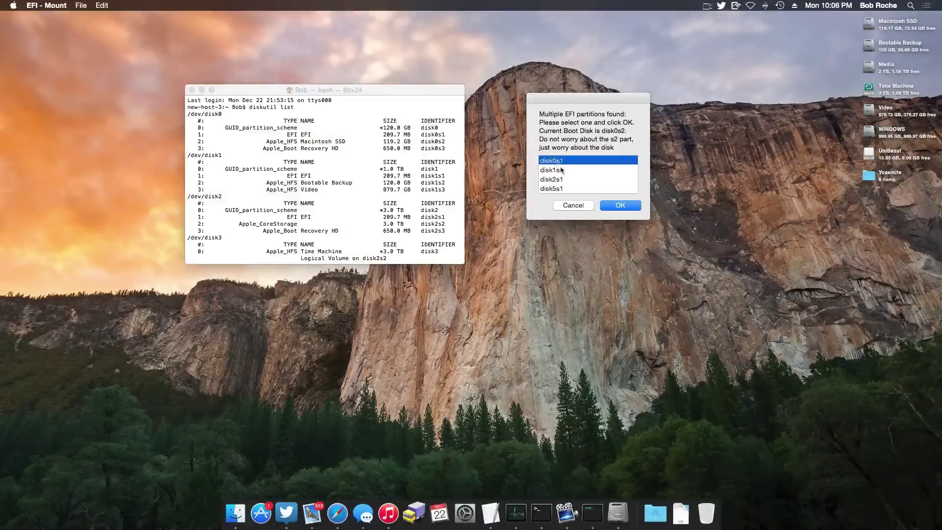
{"action": "left_click", "coordinate": [637, 210]}
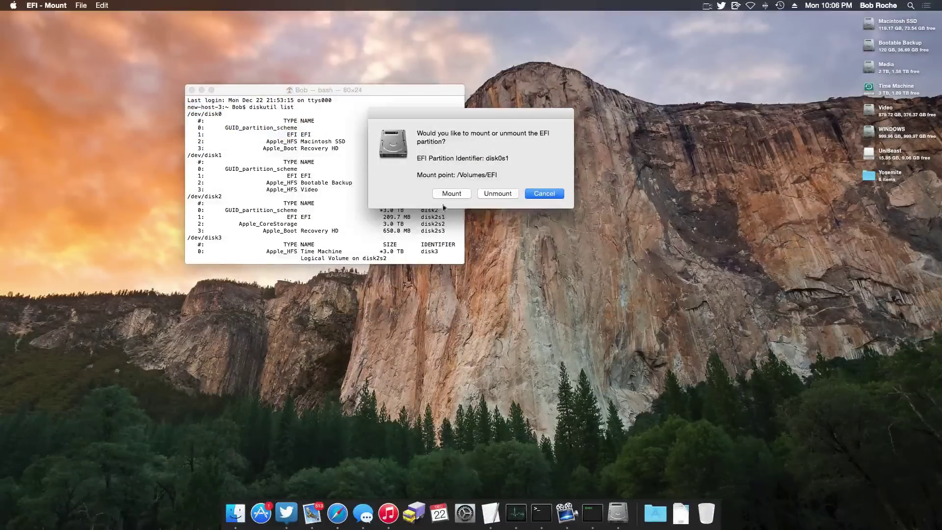
{"action": "left_click", "coordinate": [467, 198]}
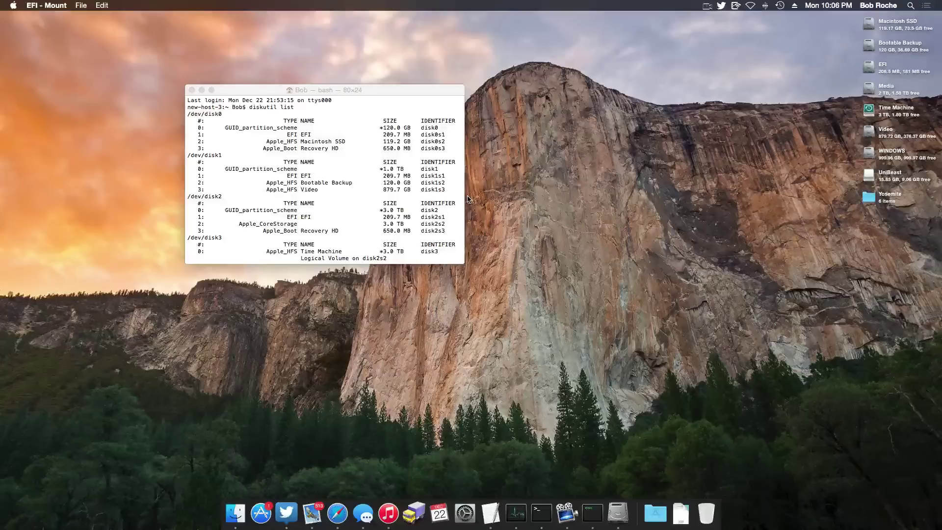
{"action": "left_click", "coordinate": [251, 102]}
- Quit Terminal and open EFI/CLOVER/drivers64UEFI on the EFI volume, selecting HFSPlus.efi
{"action": "left_click", "coordinate": [36, 5]}
{"action": "left_click", "coordinate": [74, 103]}
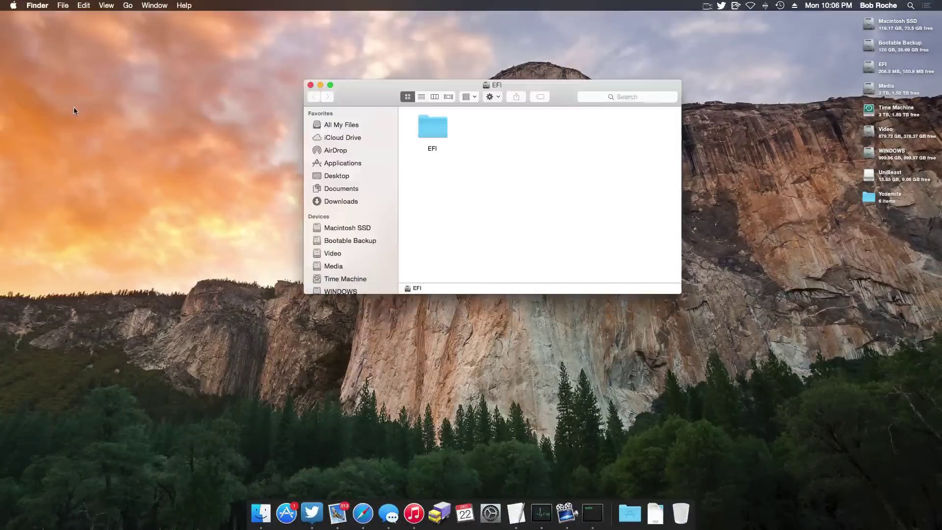
{"action": "double_click", "coordinate": [431, 130]}
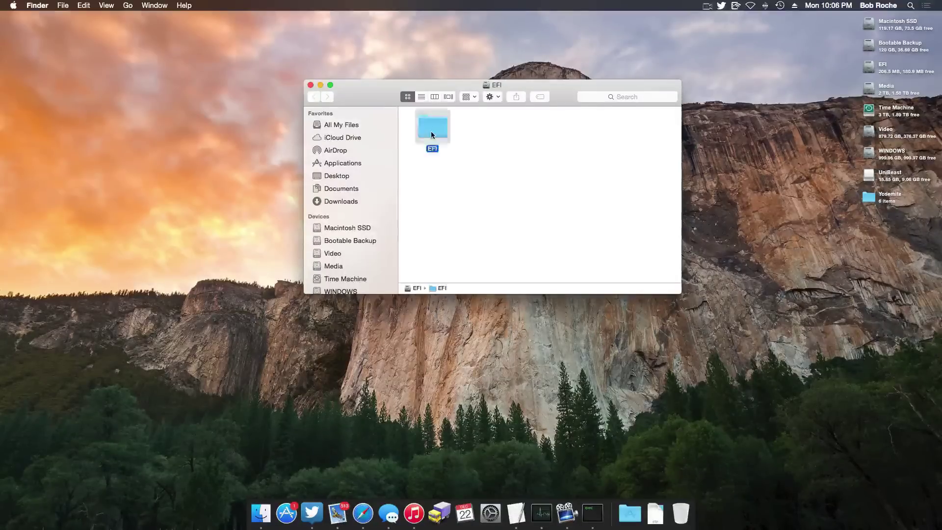
{"action": "double_click", "coordinate": [566, 132]}
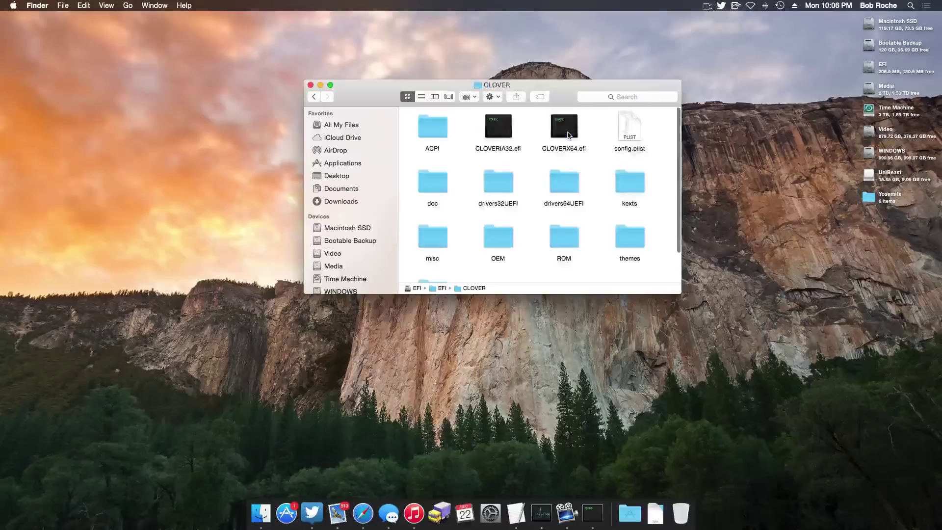
{"action": "double_click", "coordinate": [563, 179]}
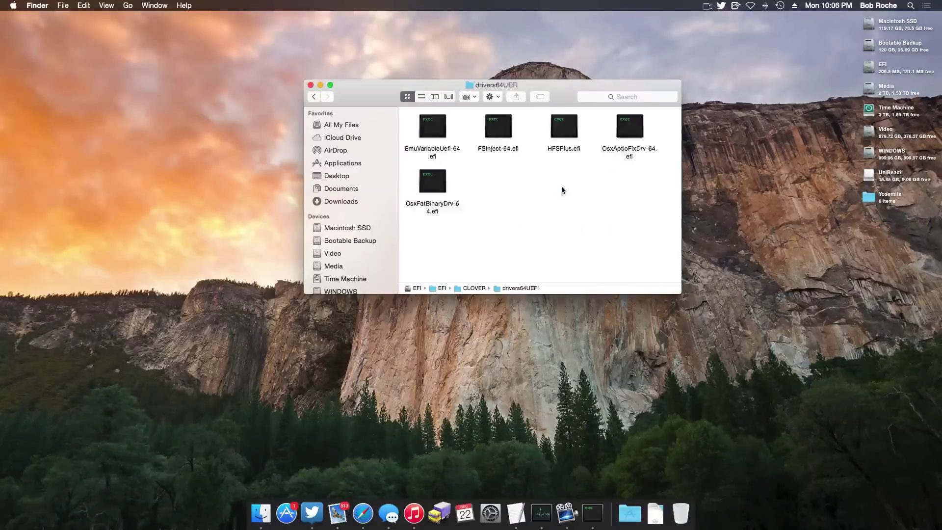
{"action": "left_click_drag", "start_coordinate": [562, 95], "coordinate": [540, 99]}
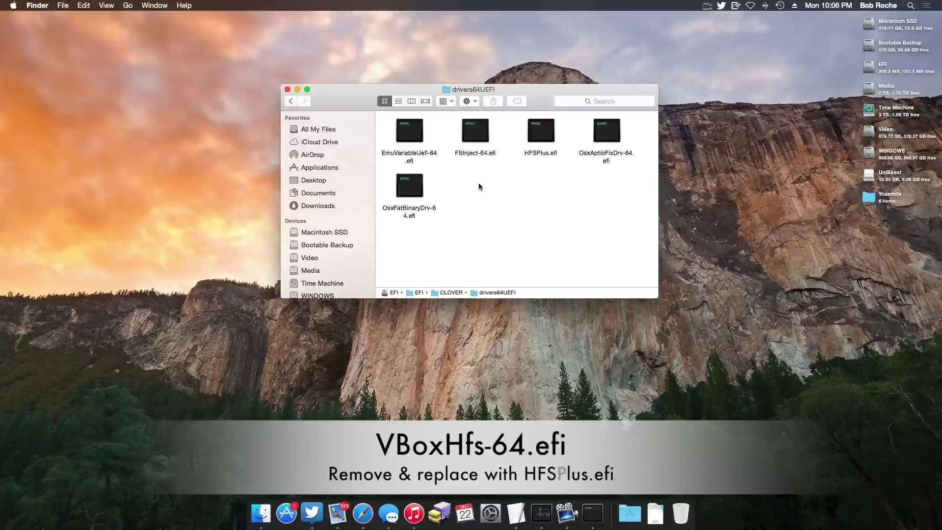
{"action": "left_click", "coordinate": [530, 151]}
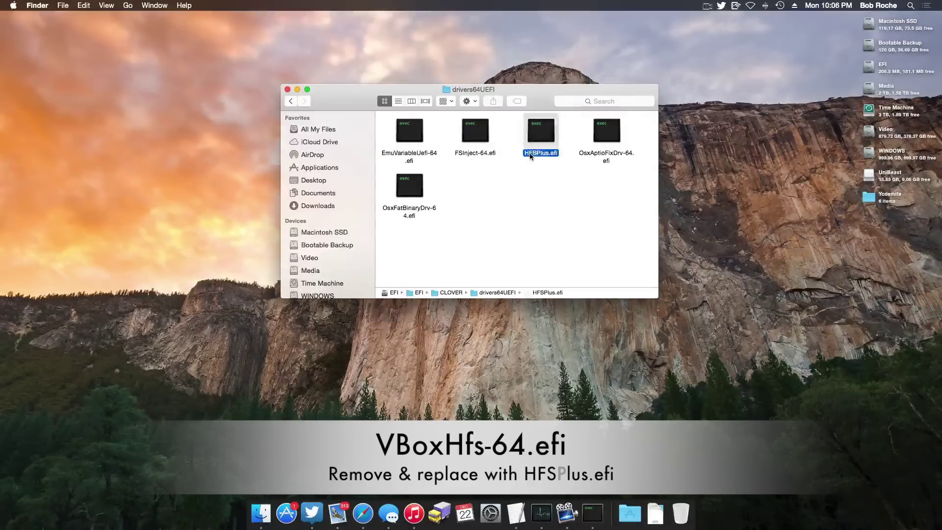
- Open Yosemite > Others to locate HFSPlus.efi, then recheck the drivers64UEFI files
{"action": "left_click", "coordinate": [534, 176]}
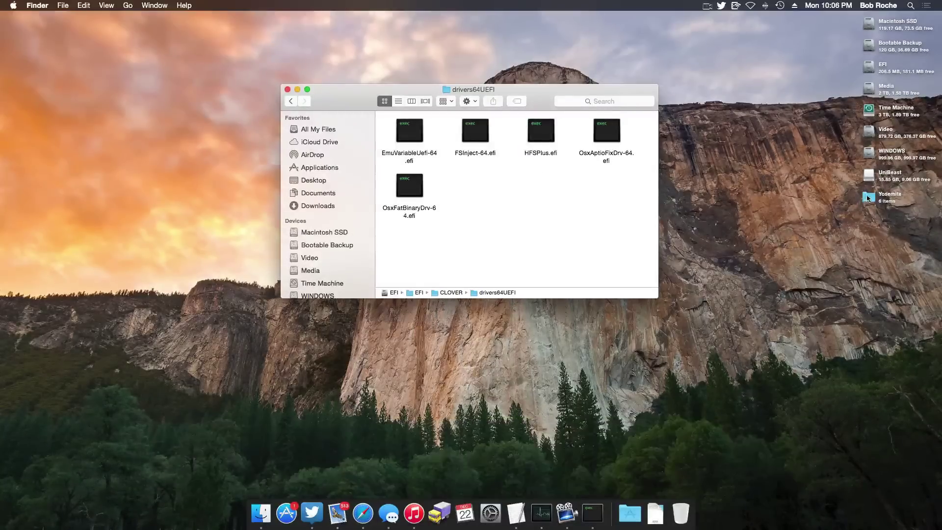
{"action": "double_click", "coordinate": [868, 197]}
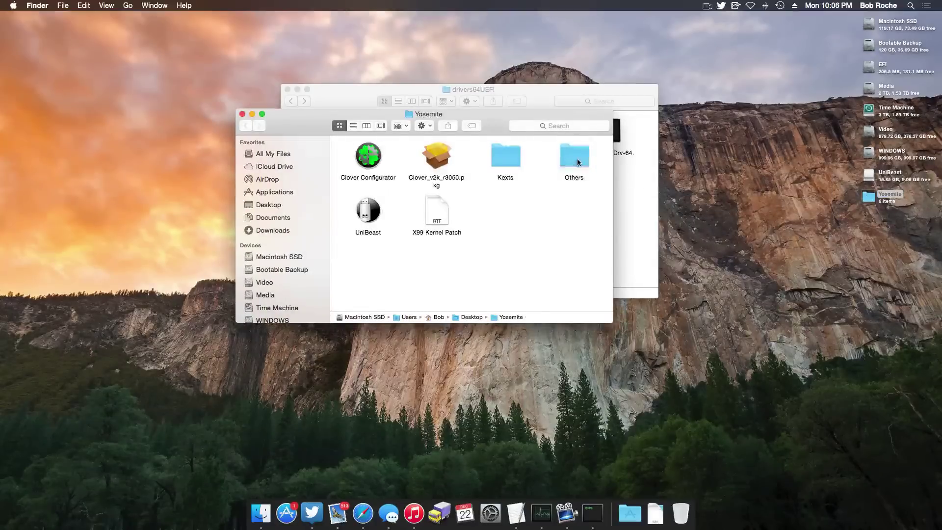
{"action": "double_click", "coordinate": [573, 163]}
{"action": "left_click", "coordinate": [370, 151]}
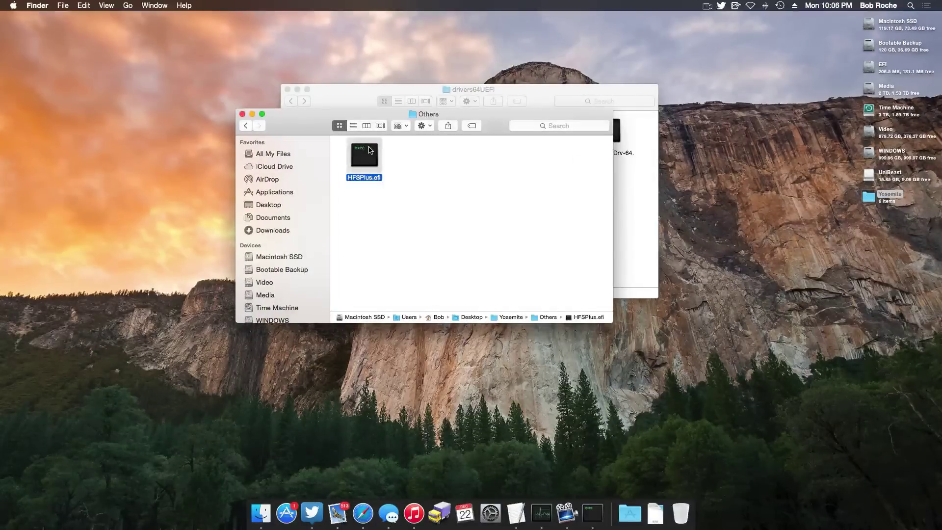
{"action": "left_click", "coordinate": [358, 98]}
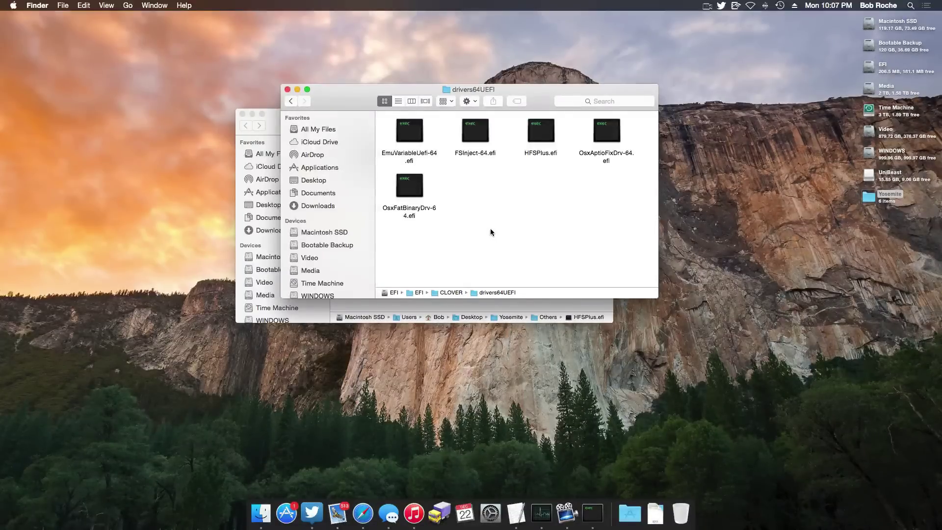
{"action": "left_click_drag", "start_coordinate": [386, 118], "coordinate": [619, 211]}
{"action": "left_click", "coordinate": [612, 222]}
- Close the drivers64UEFI and Others folder windows and launch Clover Configurator via Spotlight
{"action": "key", "text": "super+w"}
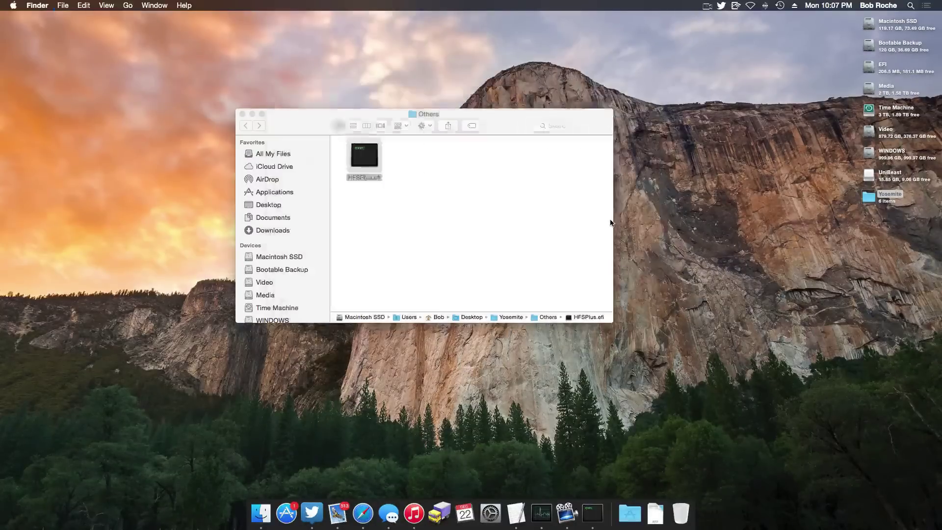
{"action": "key", "text": "super+w"}
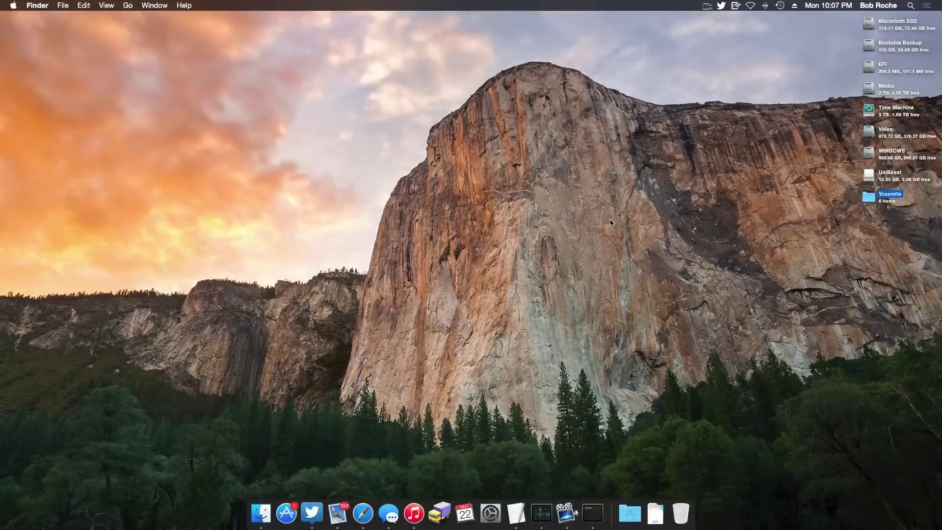
{"action": "key", "text": "super+space"}
{"action": "type", "text": "clov"}
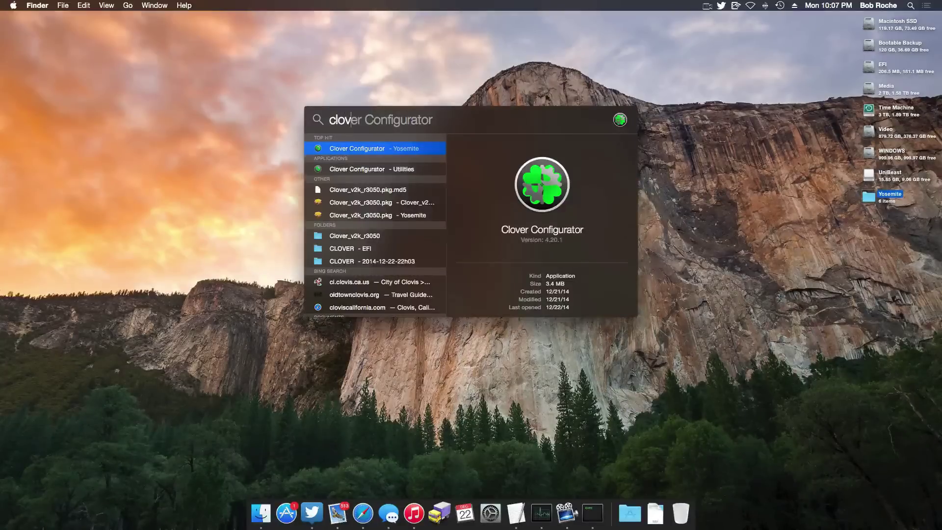
{"action": "key", "text": "Return"}
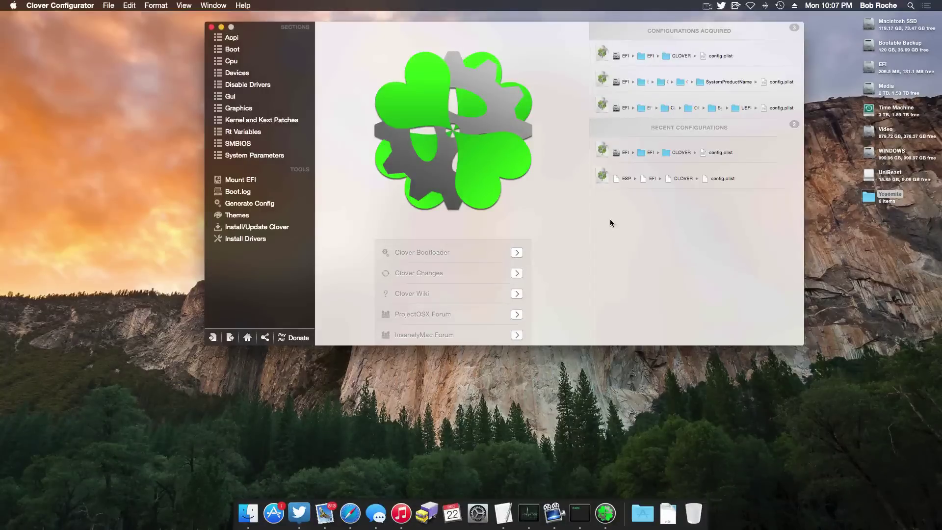
- Import config.plist from the EFI volume's EFI > CLOVER folder
{"action": "left_click", "coordinate": [116, 7]}
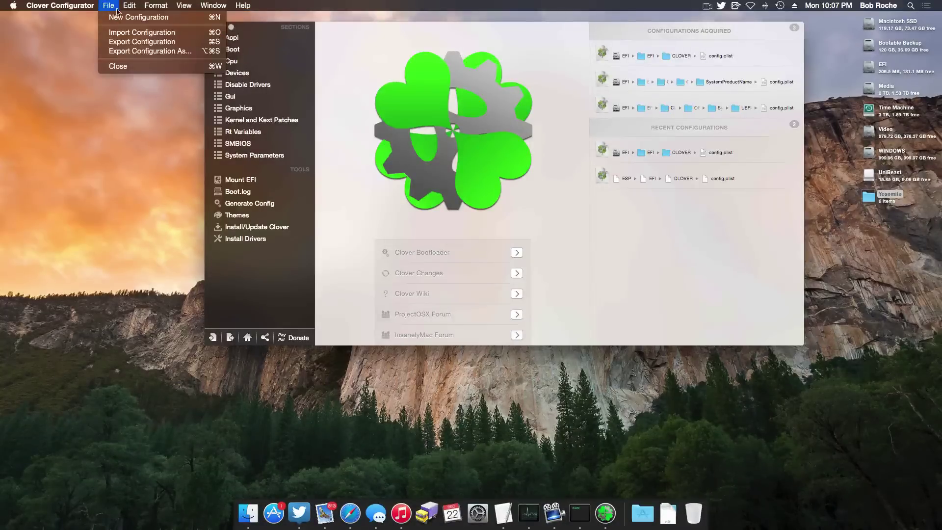
{"action": "left_click", "coordinate": [125, 33]}
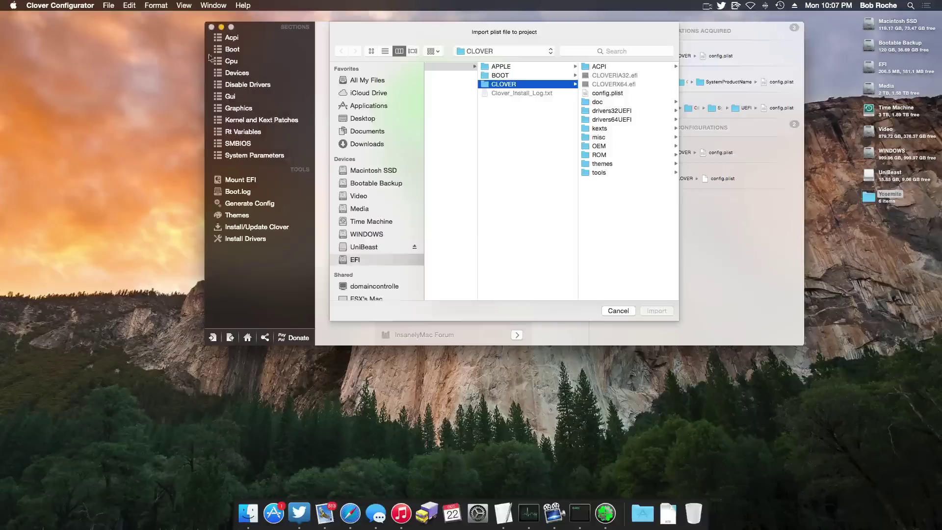
{"action": "left_click", "coordinate": [360, 260]}
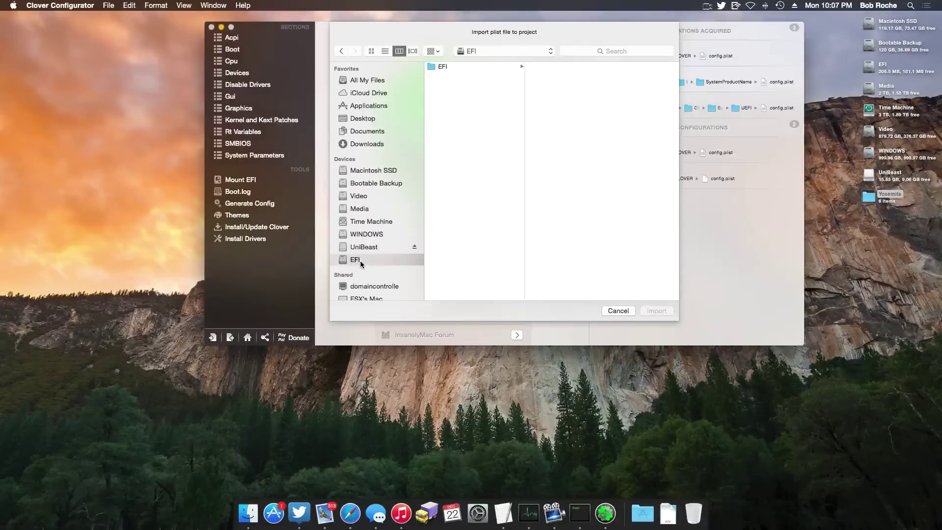
{"action": "left_click", "coordinate": [457, 68]}
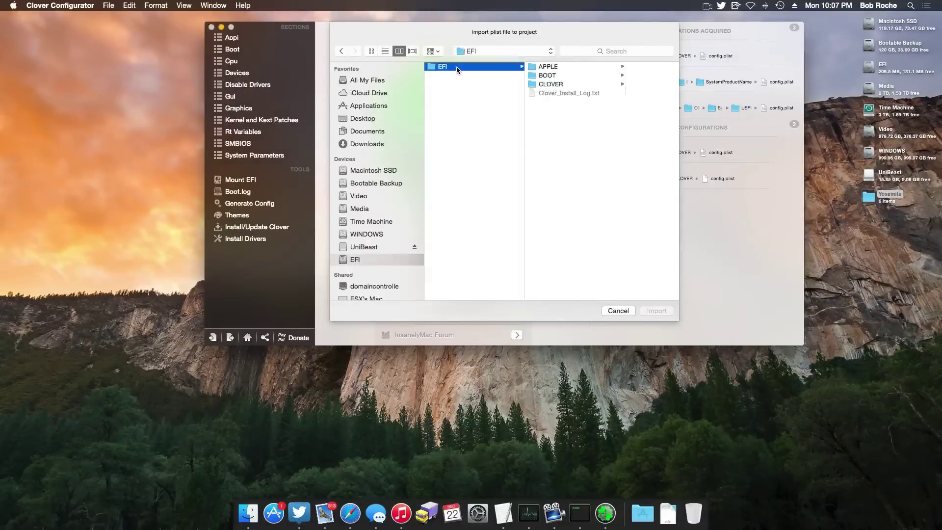
{"action": "left_click", "coordinate": [537, 85]}
{"action": "left_click", "coordinate": [606, 94]}
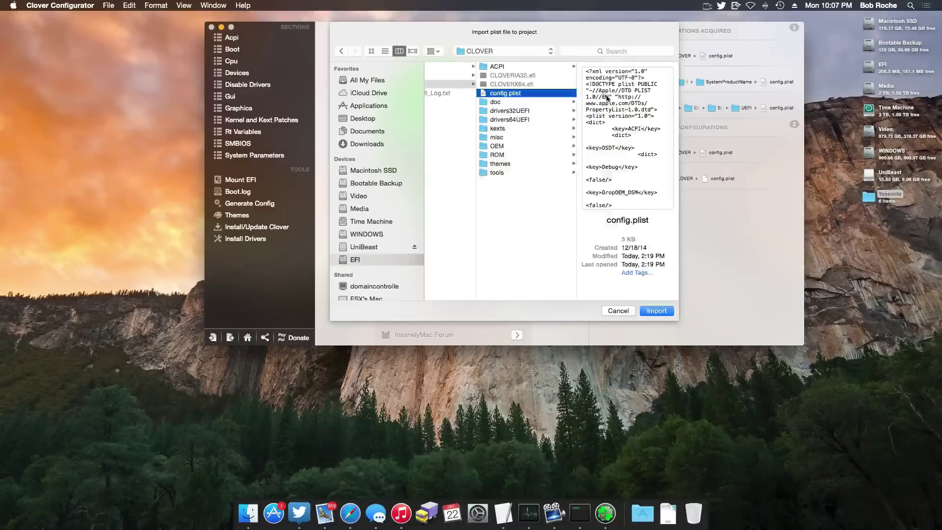
{"action": "left_click", "coordinate": [657, 310]}
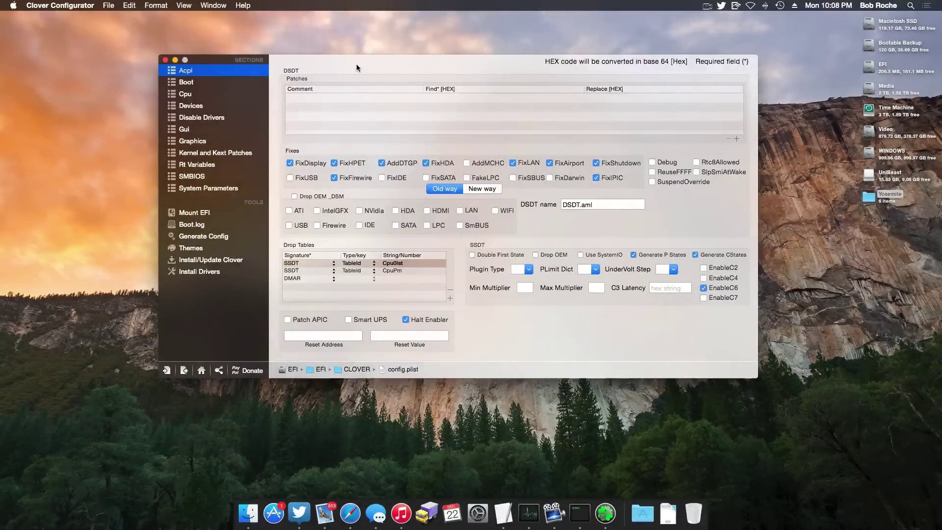
{"action": "left_click", "coordinate": [187, 83]}
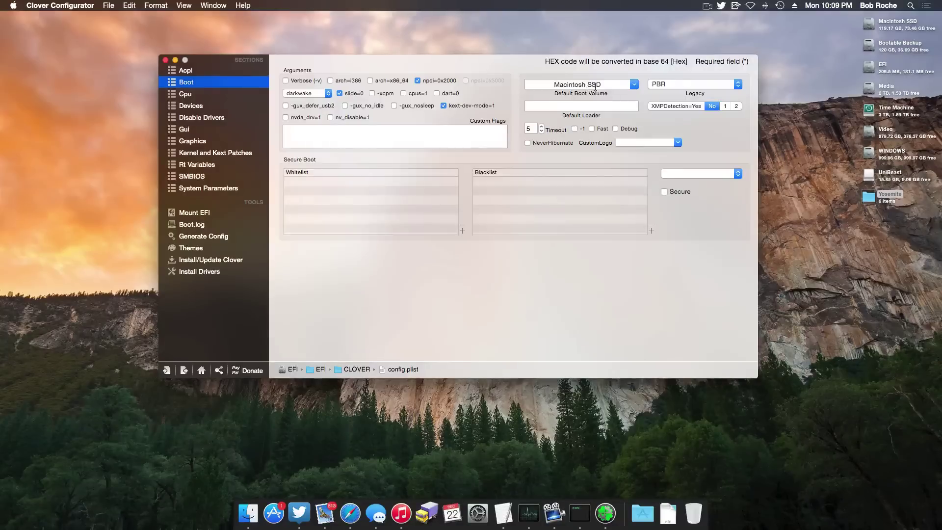
{"action": "left_click", "coordinate": [196, 72]}
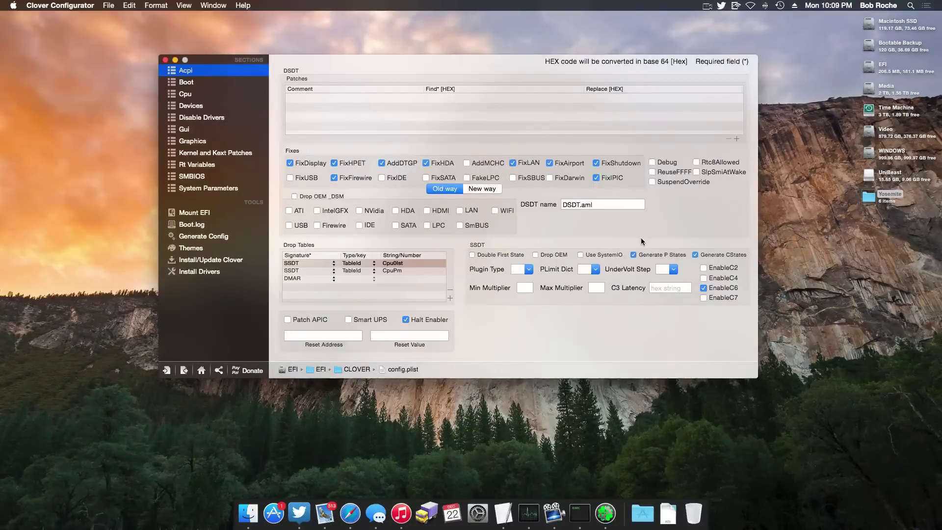
{"action": "left_click", "coordinate": [220, 142]}
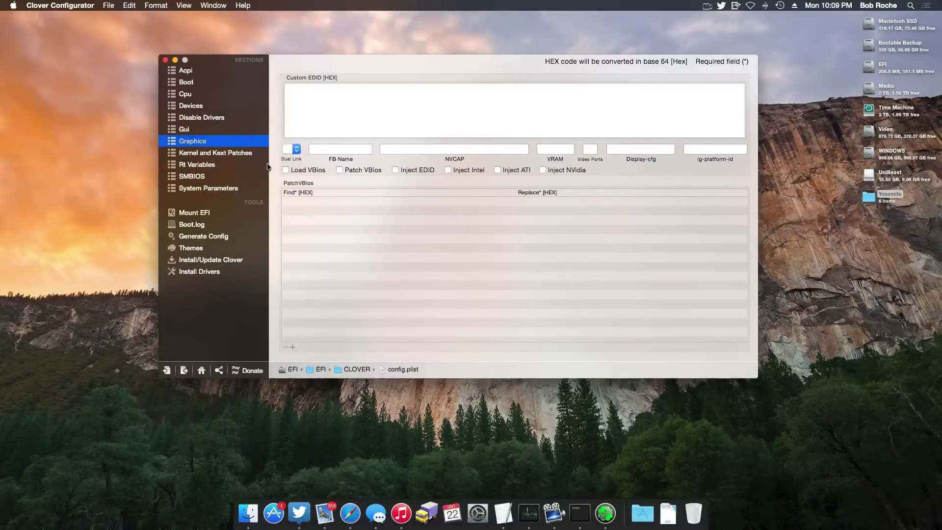
- Generate SMBIOS values for a Mac Pro (6,1) Intel Xeon Ivy Bridge-EP
{"action": "left_click", "coordinate": [190, 178]}
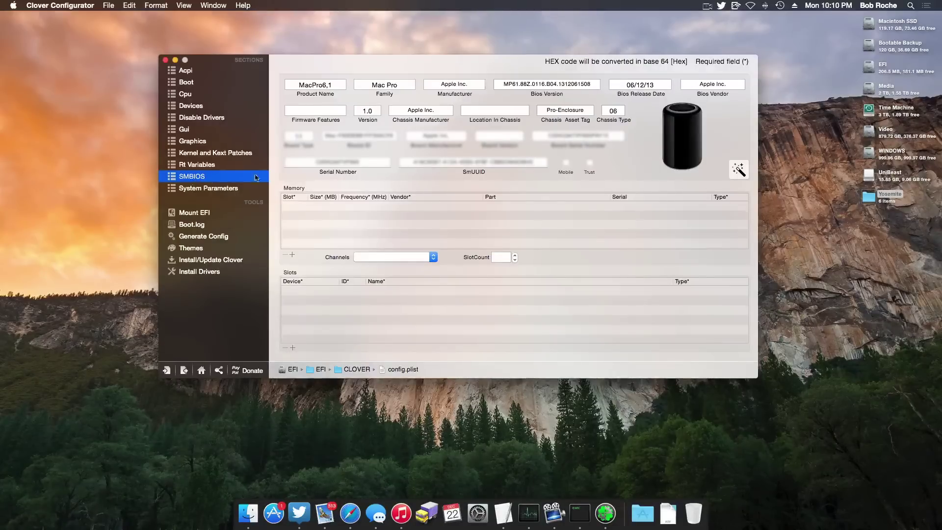
{"action": "left_click", "coordinate": [735, 174]}
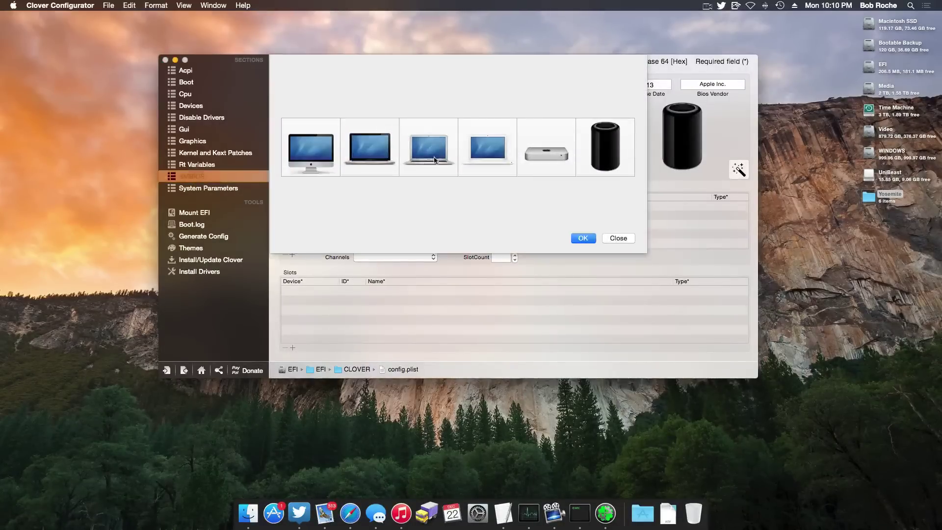
{"action": "left_click", "coordinate": [601, 155]}
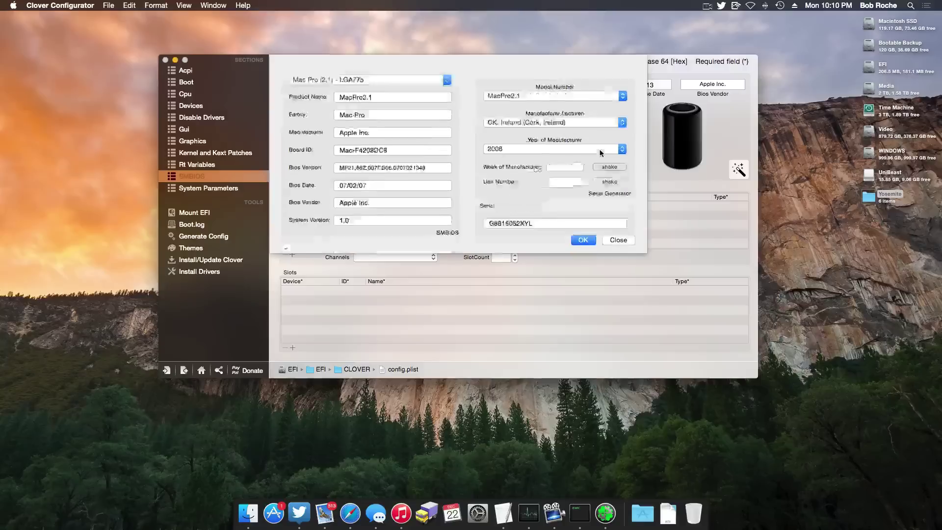
{"action": "left_click", "coordinate": [328, 70]}
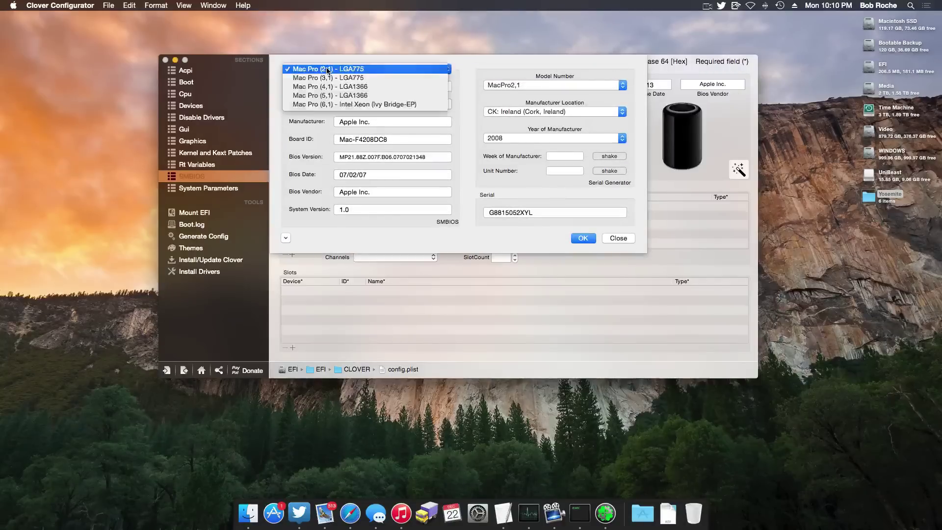
{"action": "left_click", "coordinate": [335, 101]}
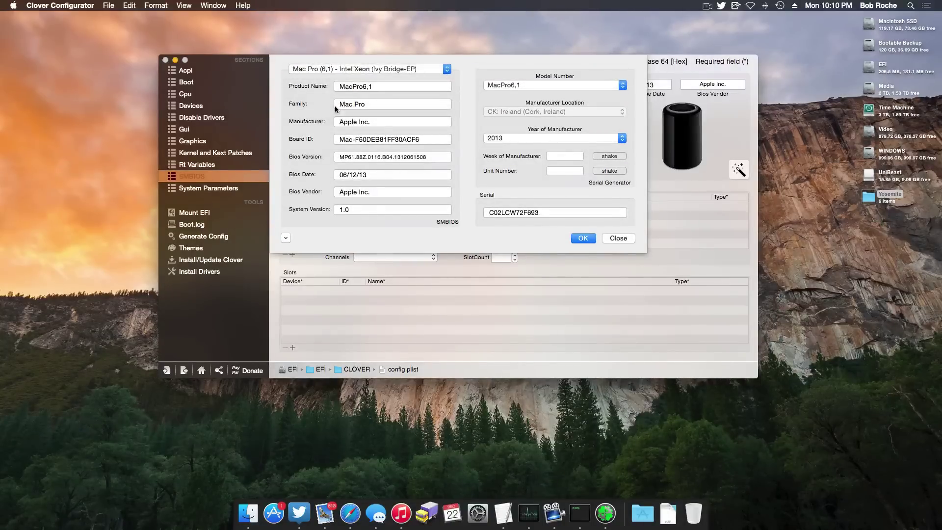
- Randomize the serial's week of manufacture and unit number, then close the generator
{"action": "left_click", "coordinate": [609, 156]}
{"action": "left_click", "coordinate": [609, 171]}
{"action": "left_click", "coordinate": [610, 156]}
{"action": "left_click", "coordinate": [609, 171]}
{"action": "left_click", "coordinate": [619, 238]}
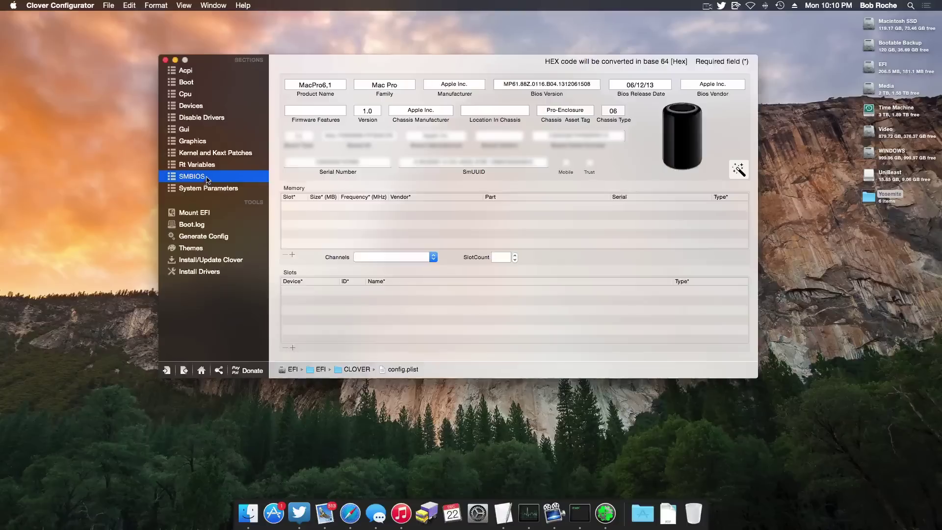
- Review the Boot settings and File menu without exporting, then bring up the quit options
{"action": "left_click", "coordinate": [188, 87]}
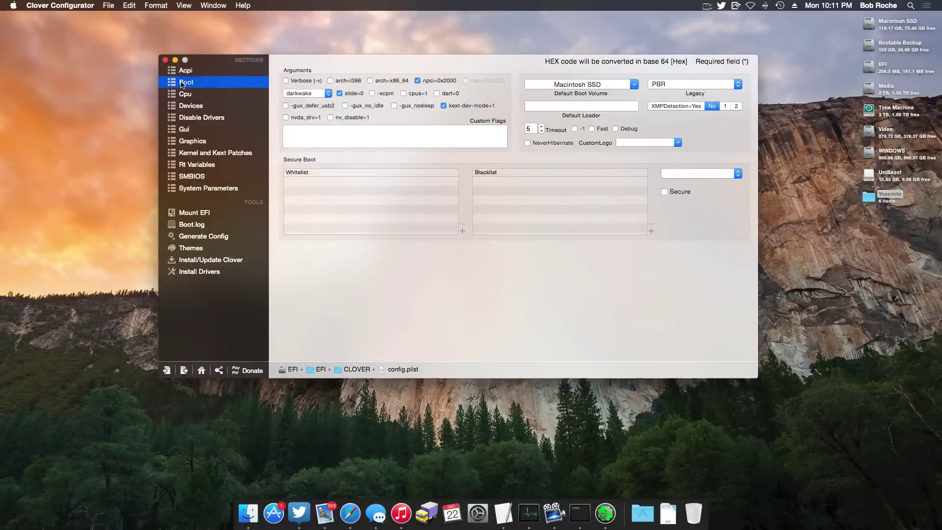
{"action": "left_click_drag", "start_coordinate": [406, 66], "coordinate": [380, 64]}
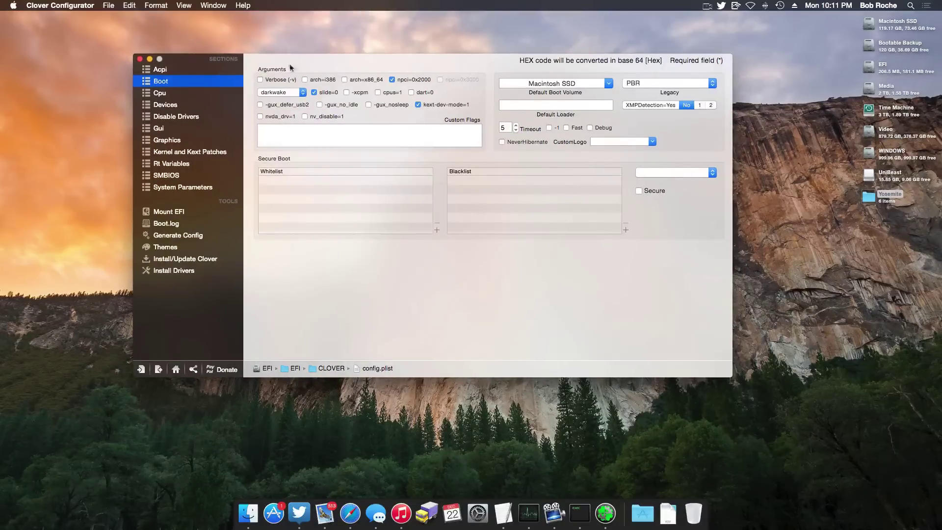
{"action": "left_click", "coordinate": [108, 5]}
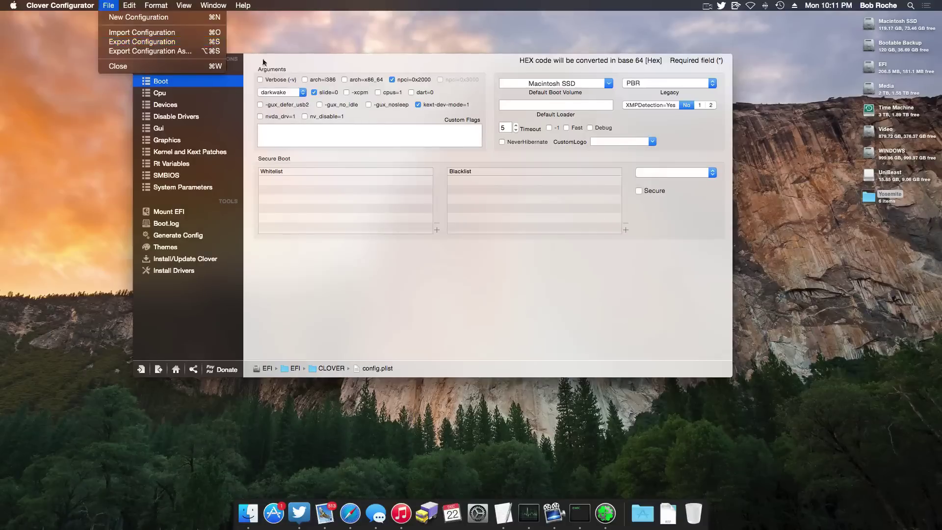
{"action": "left_click", "coordinate": [278, 58]}
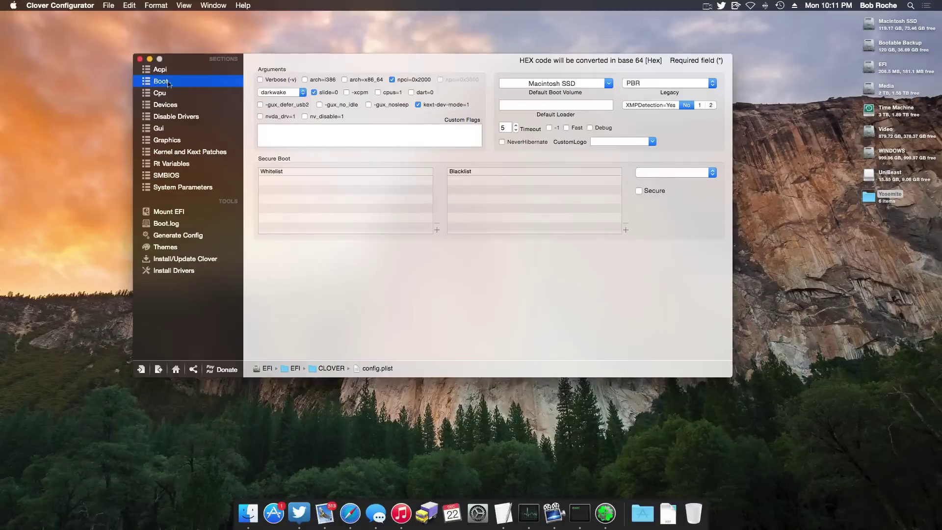
{"action": "left_click", "coordinate": [60, 5]}
- Exit discarding changes, then open EFI > CLOVER > kexts > 10.10 and select VoodooTSCSync.kext
{"action": "left_click", "coordinate": [91, 116]}
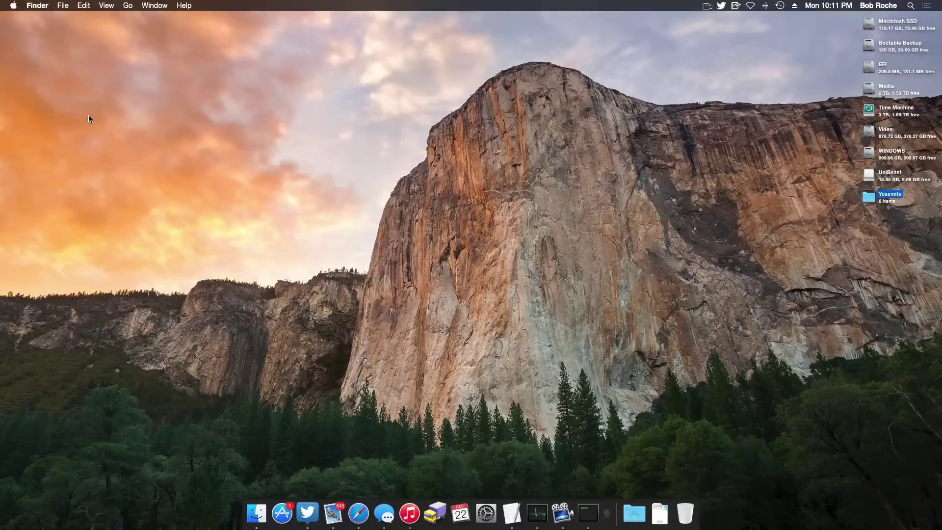
{"action": "double_click", "coordinate": [874, 69]}
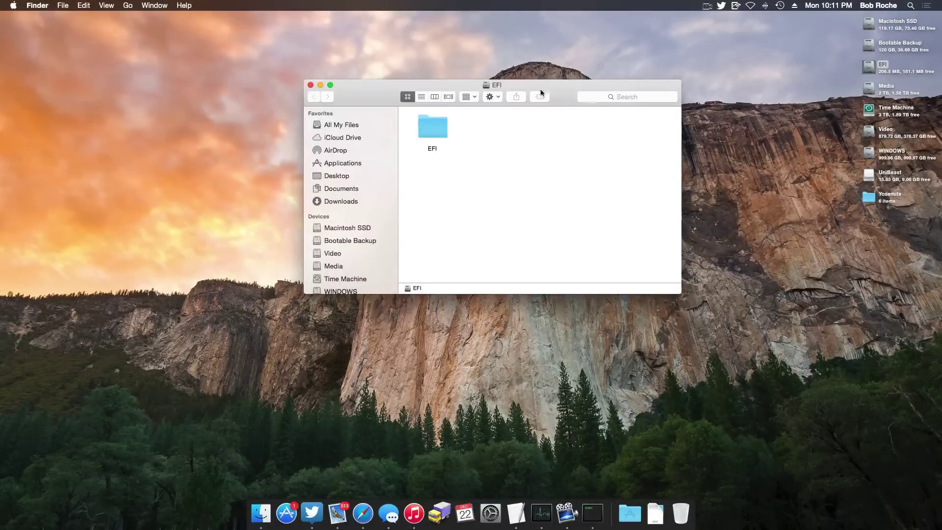
{"action": "double_click", "coordinate": [433, 122]}
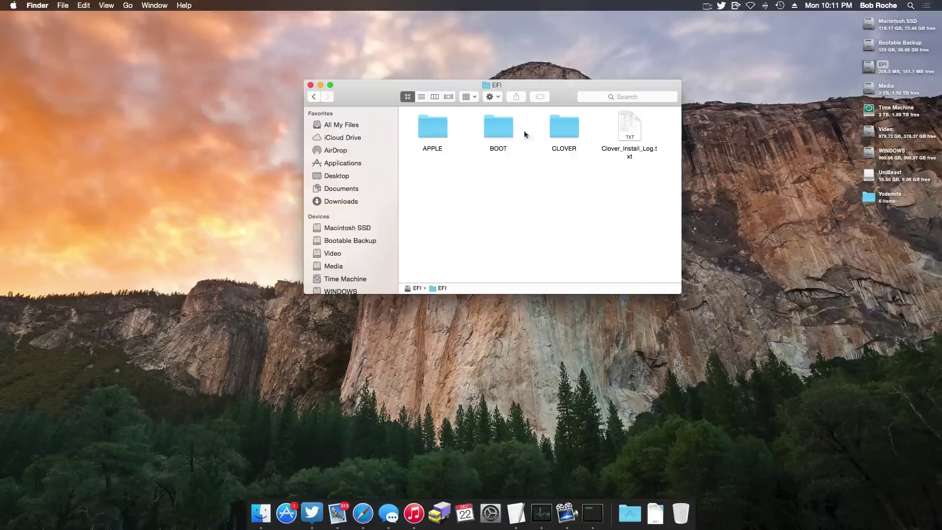
{"action": "double_click", "coordinate": [563, 131]}
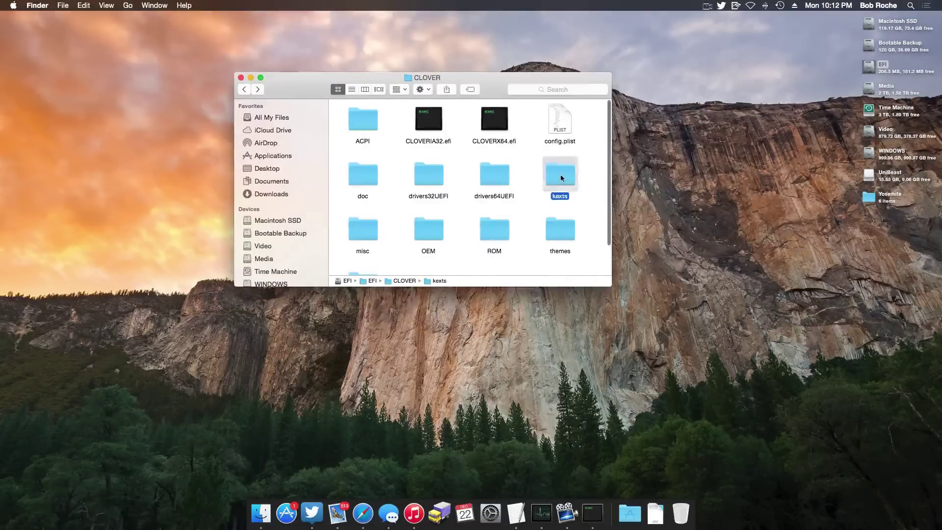
{"action": "double_click", "coordinate": [561, 175]}
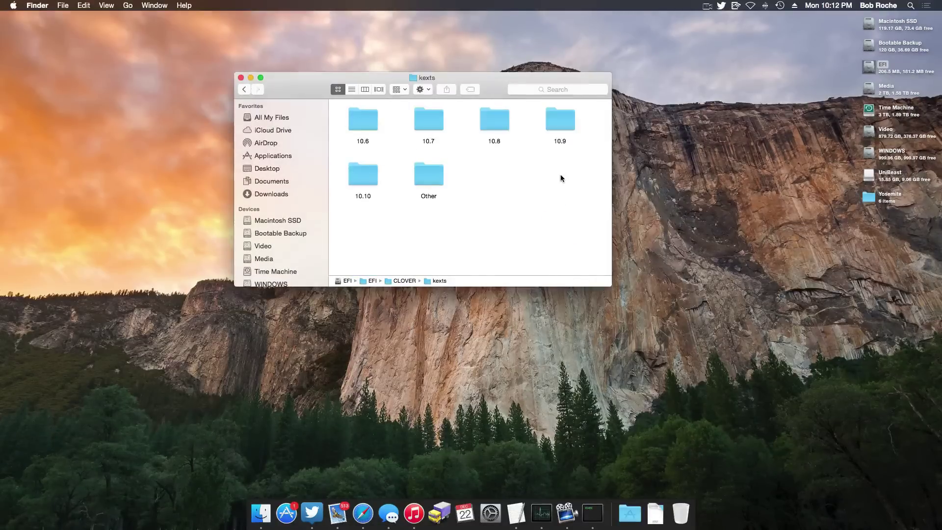
{"action": "double_click", "coordinate": [364, 179]}
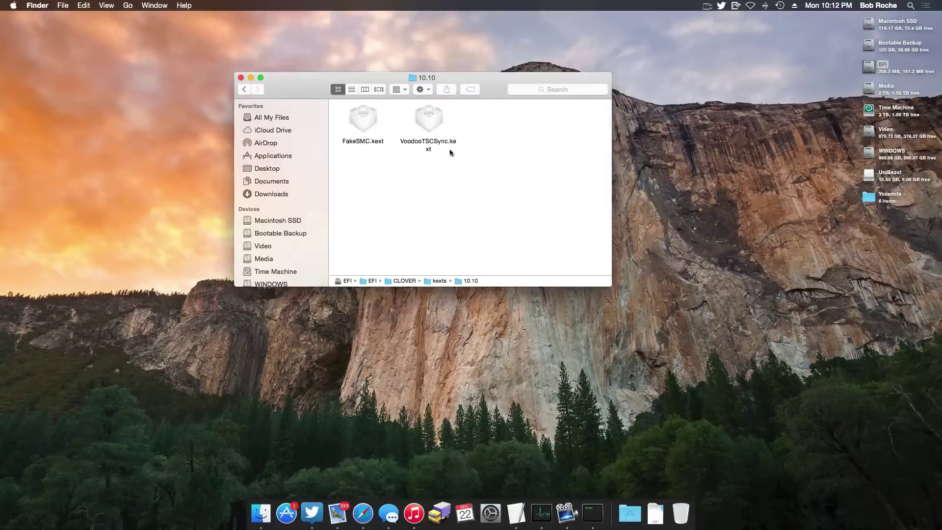
{"action": "left_click", "coordinate": [436, 140]}
{"action": "left_click", "coordinate": [448, 182]}
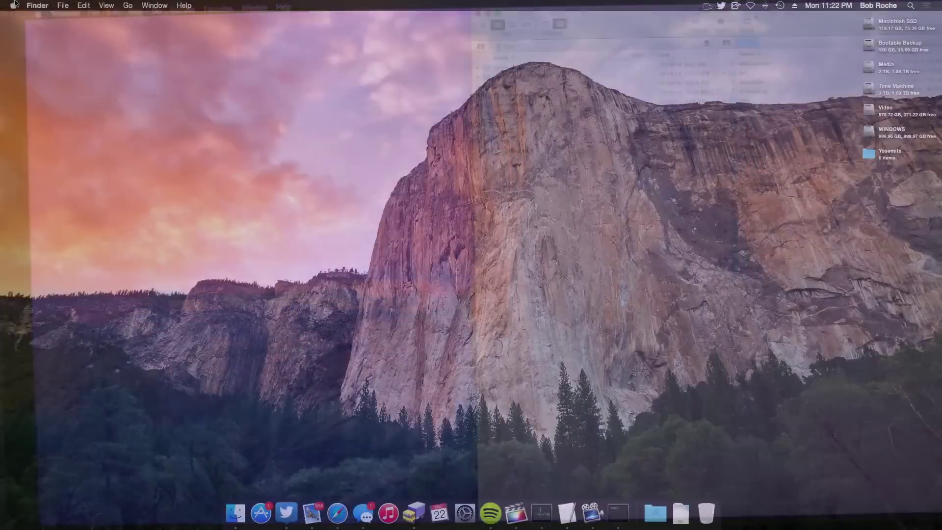
- In About This Mac, check the Displays tab, then the Storage tab's drive usage
{"action": "left_click", "coordinate": [14, 5]}
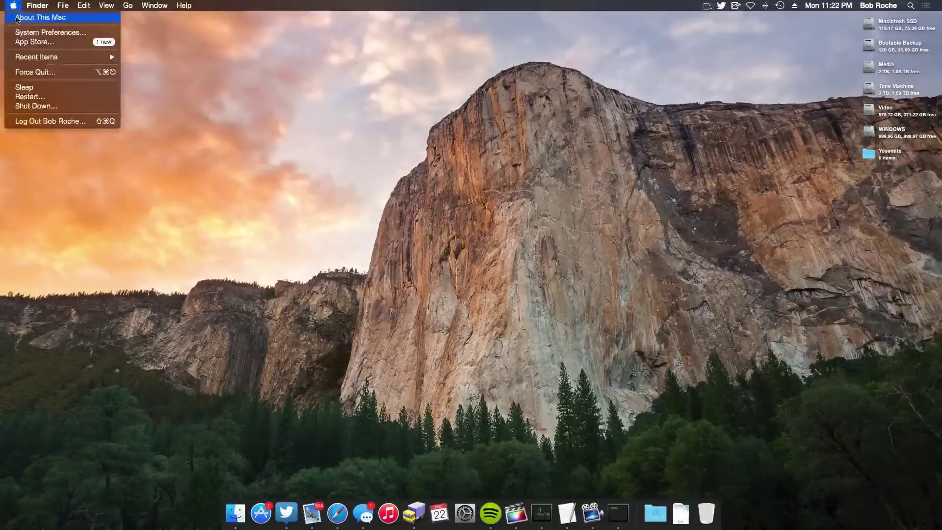
{"action": "left_click", "coordinate": [39, 17]}
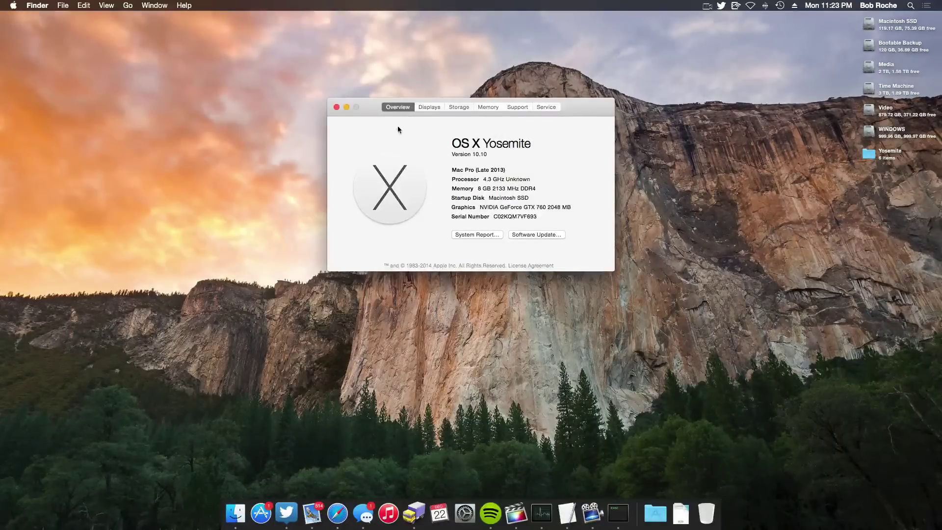
{"action": "left_click", "coordinate": [426, 106]}
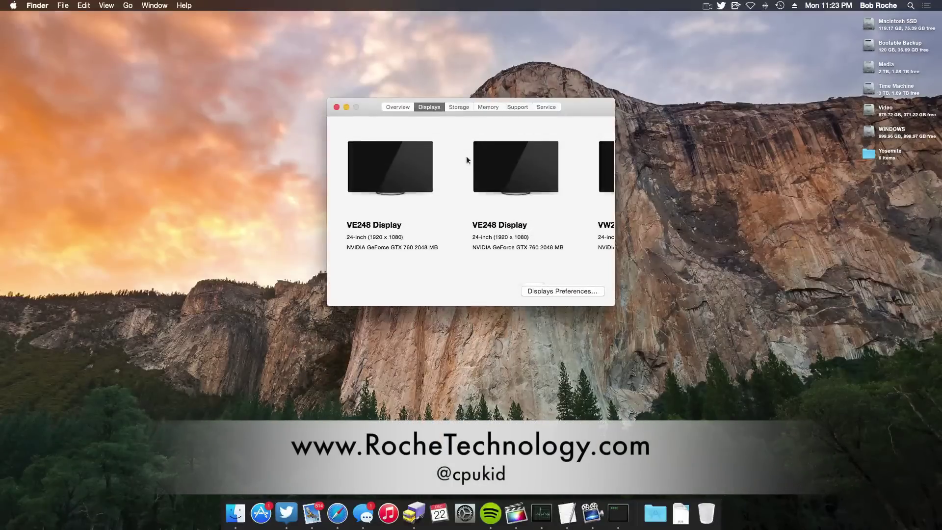
{"action": "scroll", "coordinate": [469, 162], "scroll_direction": "right", "scroll_amount": 5}
{"action": "scroll", "coordinate": [468, 167], "scroll_direction": "left", "scroll_amount": 3}
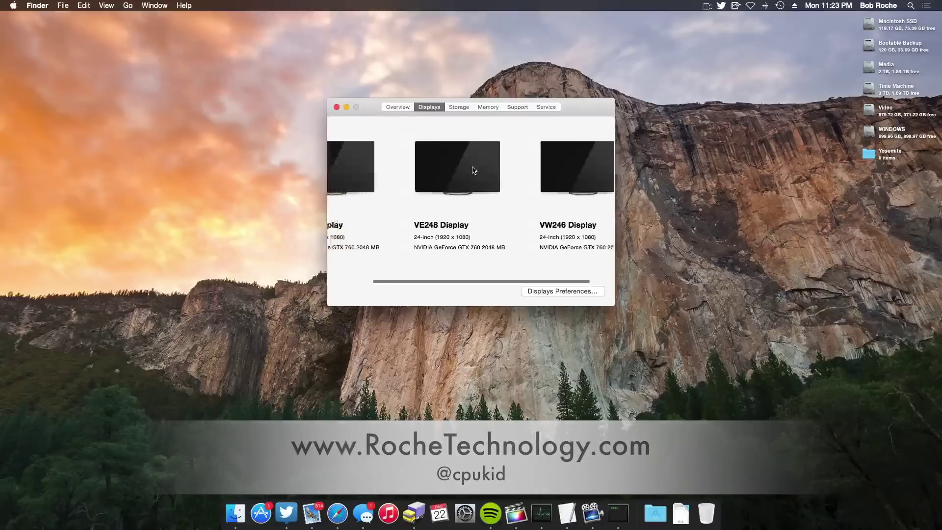
{"action": "left_click", "coordinate": [461, 107]}
{"action": "scroll", "coordinate": [483, 219], "scroll_direction": "down", "scroll_amount": 10}
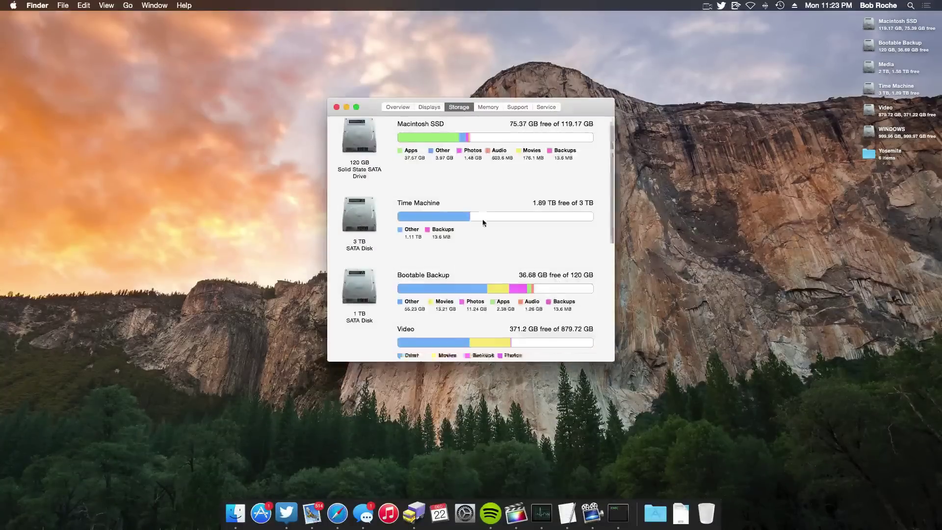
{"action": "scroll", "coordinate": [483, 219], "scroll_direction": "up", "scroll_amount": 10}
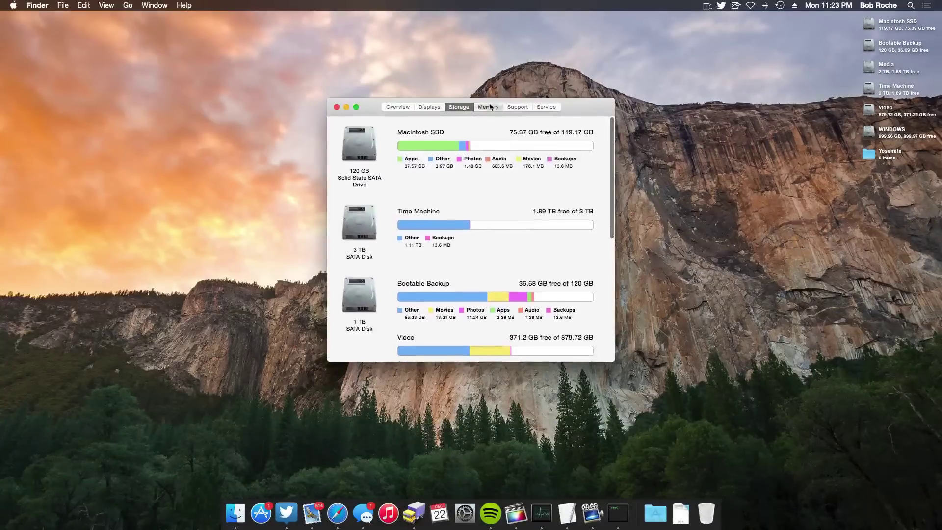